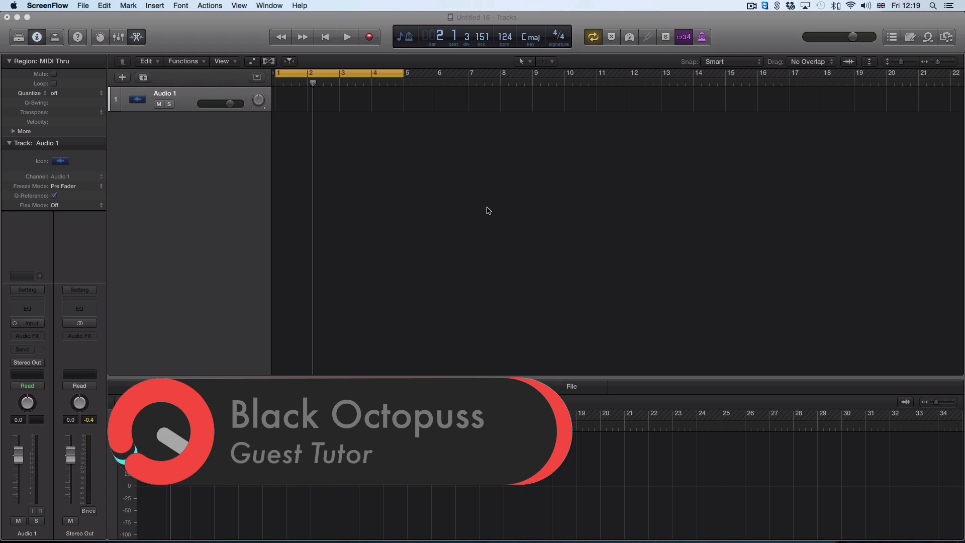
Place OE_Drumloop_124_30_Full.wav on the Audio 1 track at bar 1 and loop it up to bar 5
click(489, 210)
key(f)
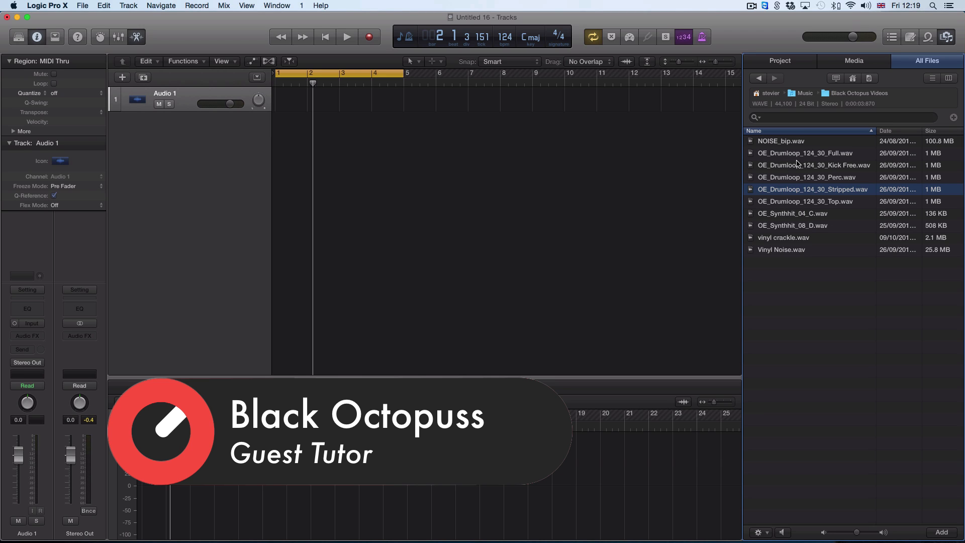
click(782, 153)
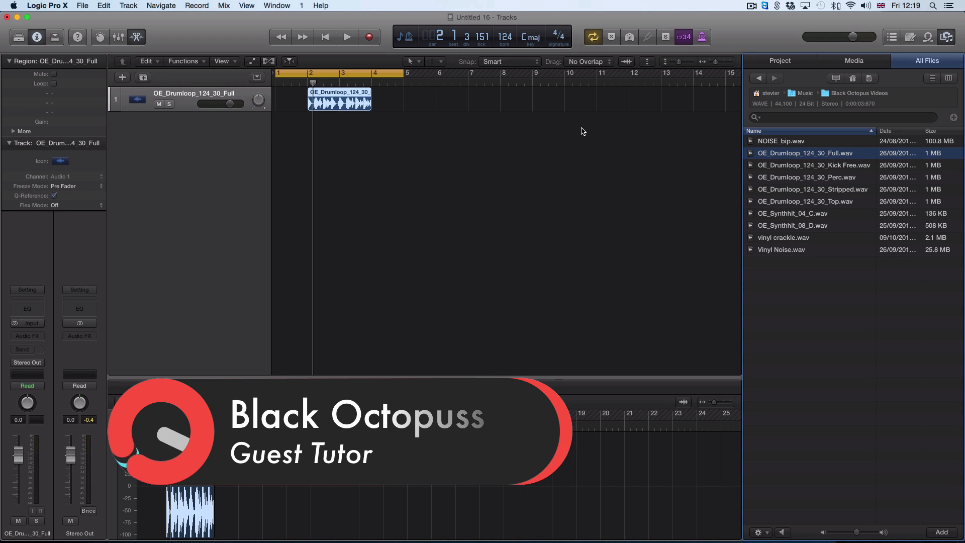
drag(340, 96, 404, 95)
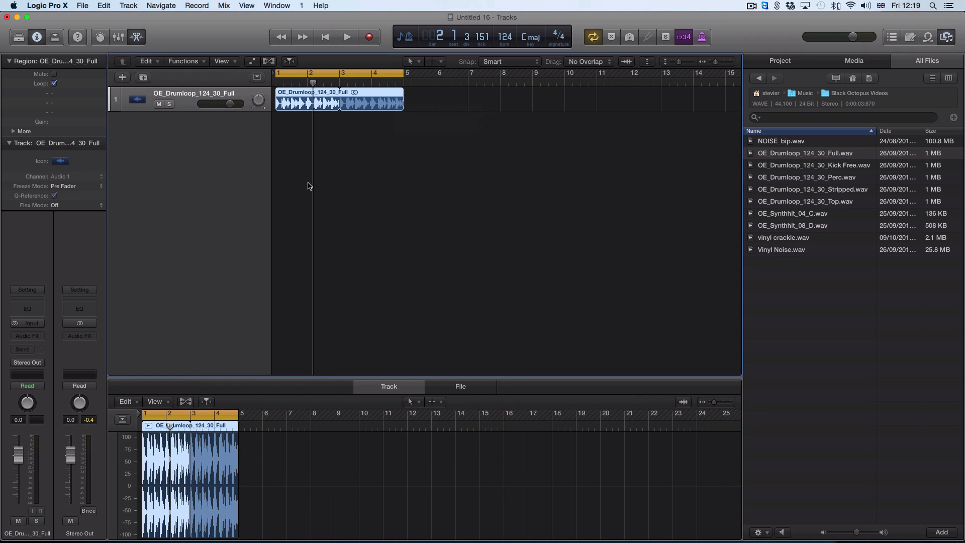
Play back the full drum loop within the cycle range, then stop playback
key(space)
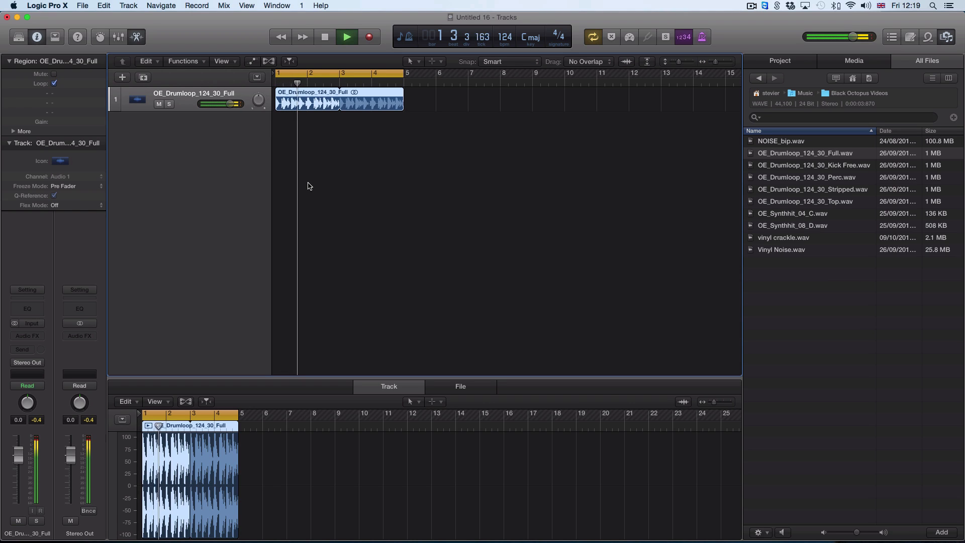
click(309, 185)
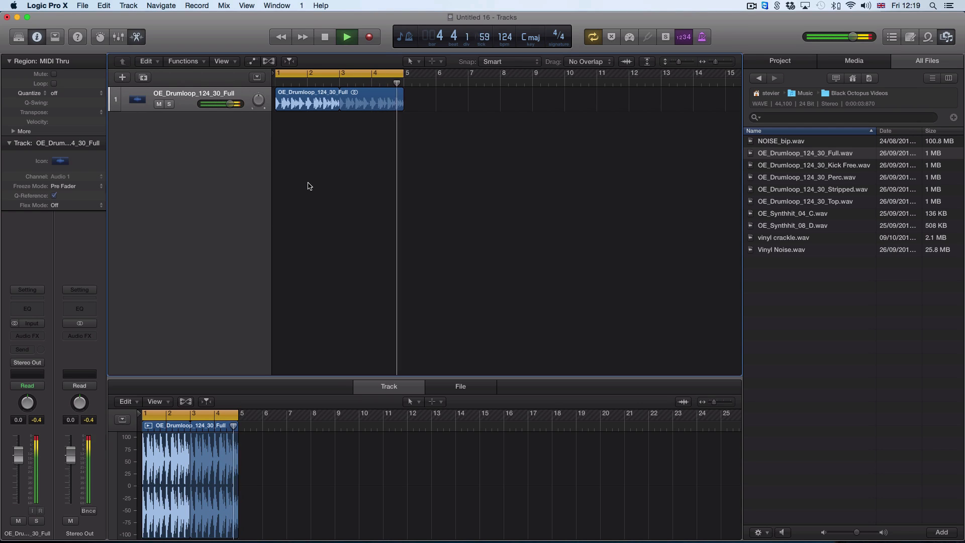
key(space)
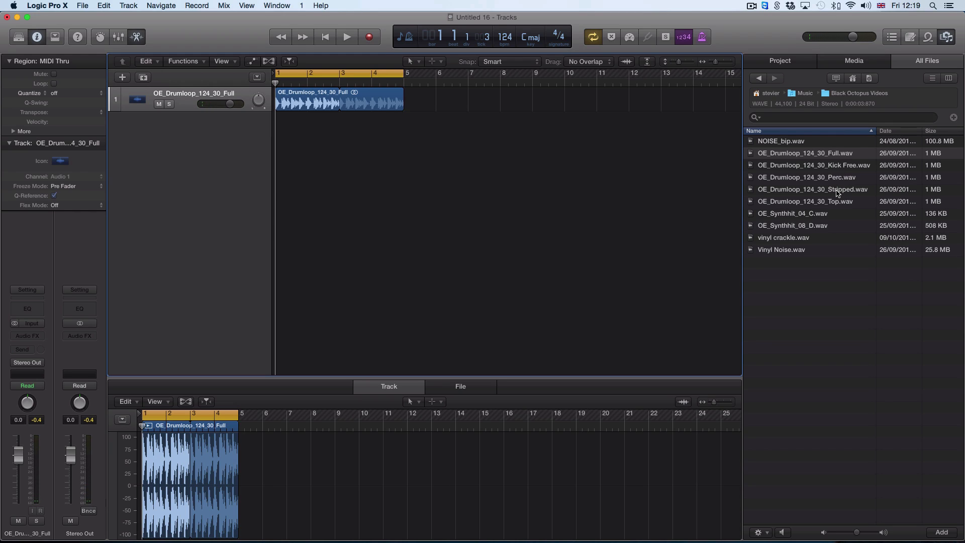
Add OE_Drumloop_124_30_Stripped.wav on a new track at bar 1 and loop it up to bar 5
click(813, 167)
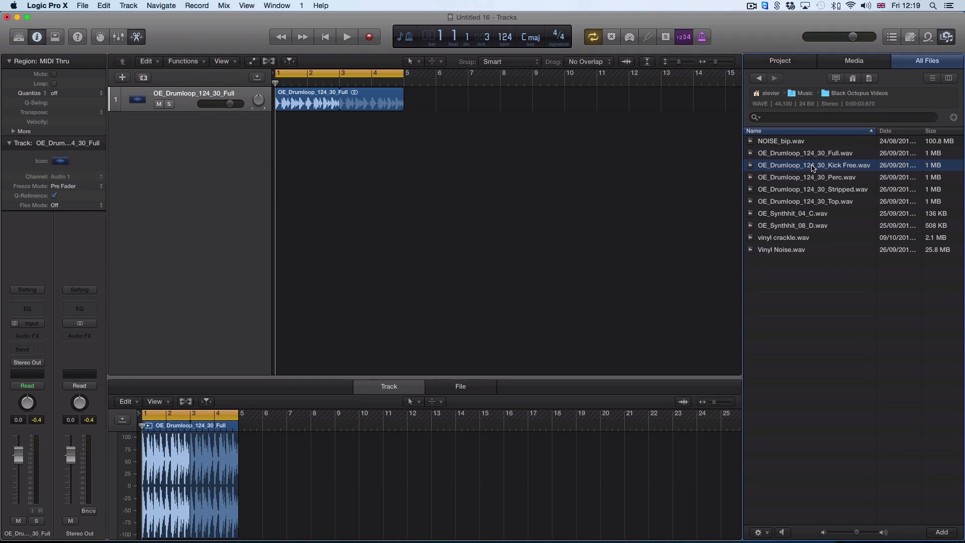
click(808, 192)
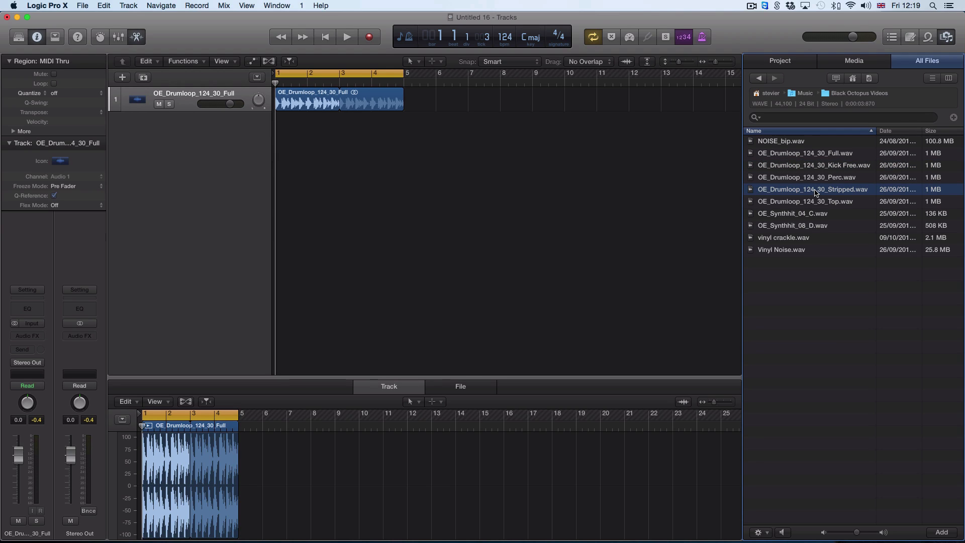
drag(815, 193, 295, 126)
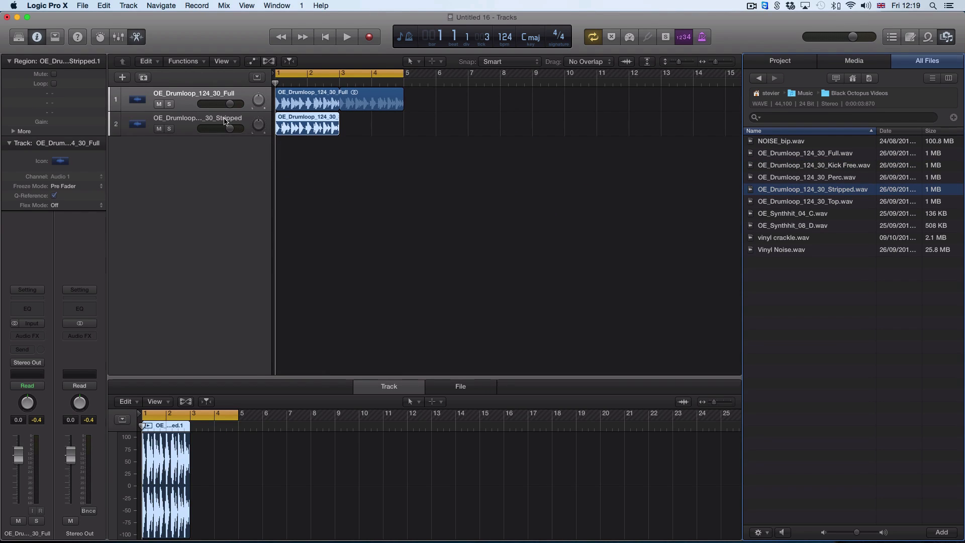
click(225, 121)
drag(340, 118, 403, 120)
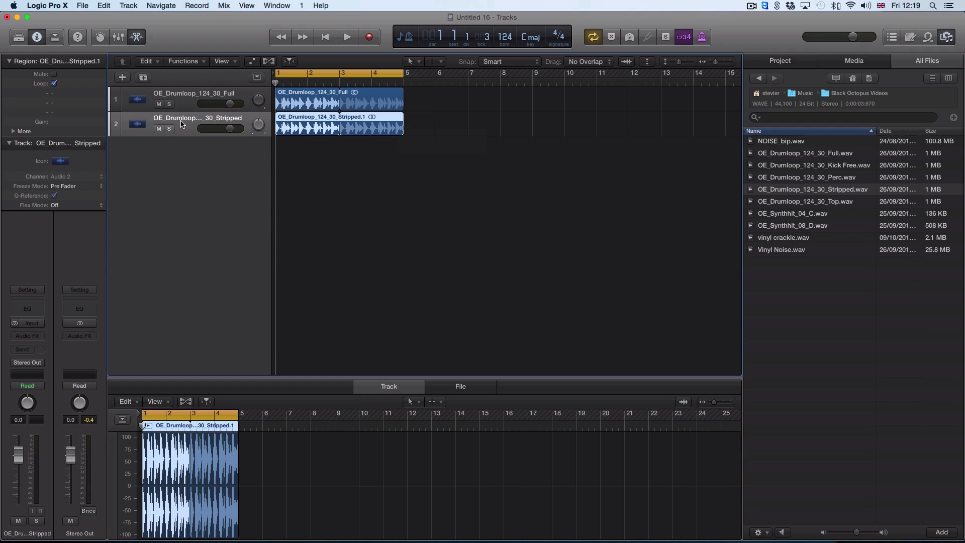
Set the stripped drum loop track's output to No Output and play back the two loops
click(27, 365)
click(32, 378)
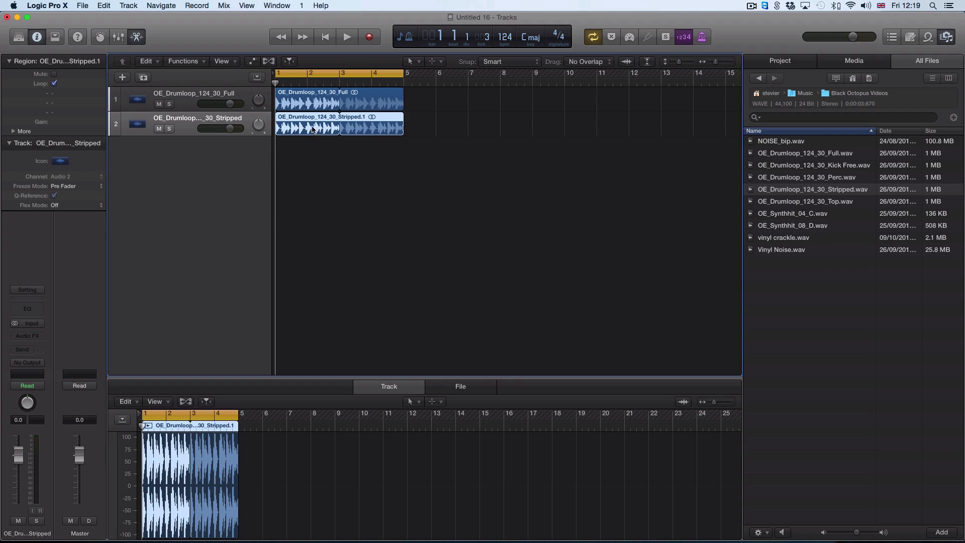
key(space)
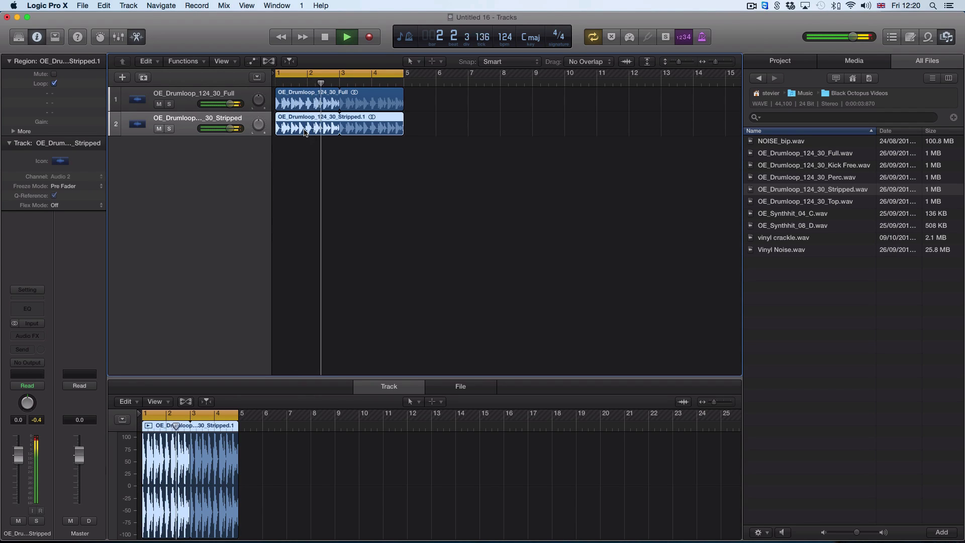
key(space)
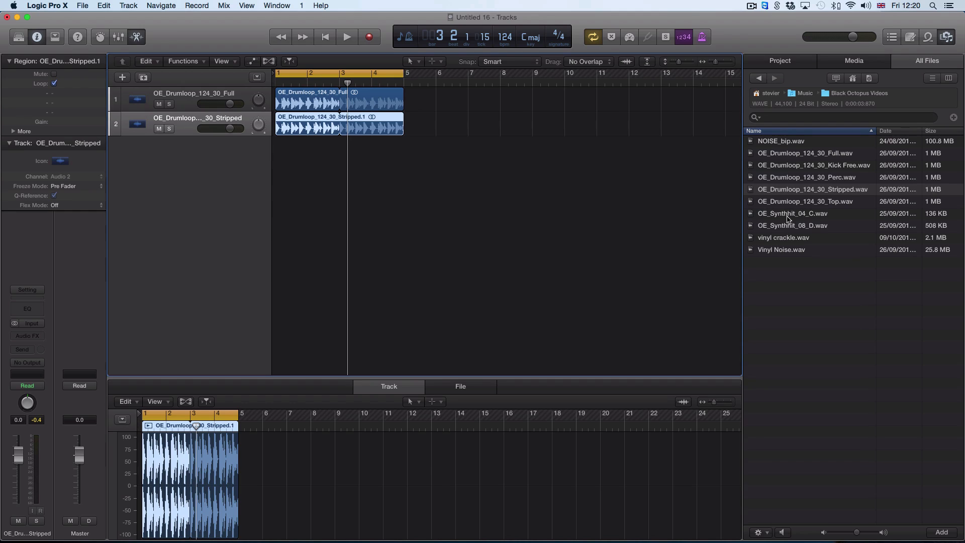
Add OE_Synthhit_04_C.wav on a new track at bar 1 and play it with the drum loops
click(788, 216)
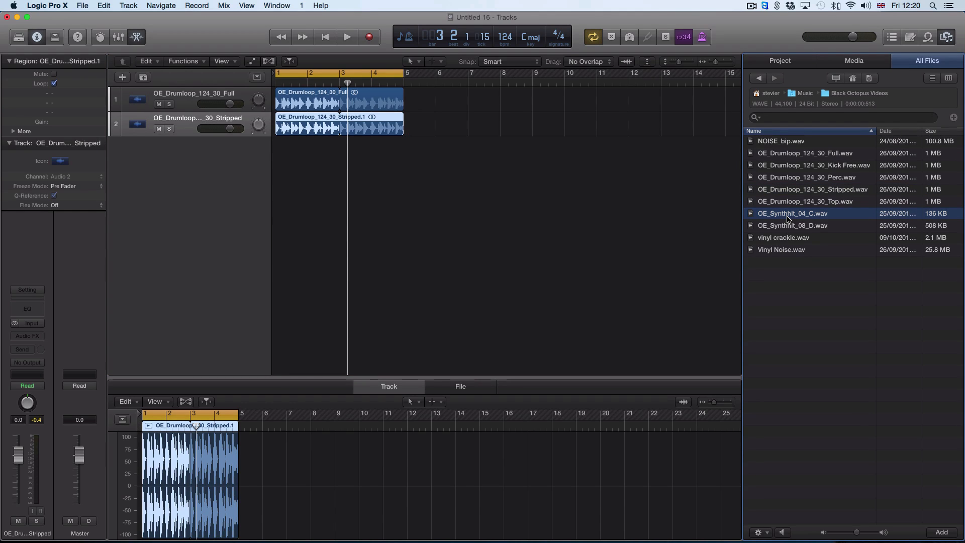
drag(788, 218, 277, 162)
key(space)
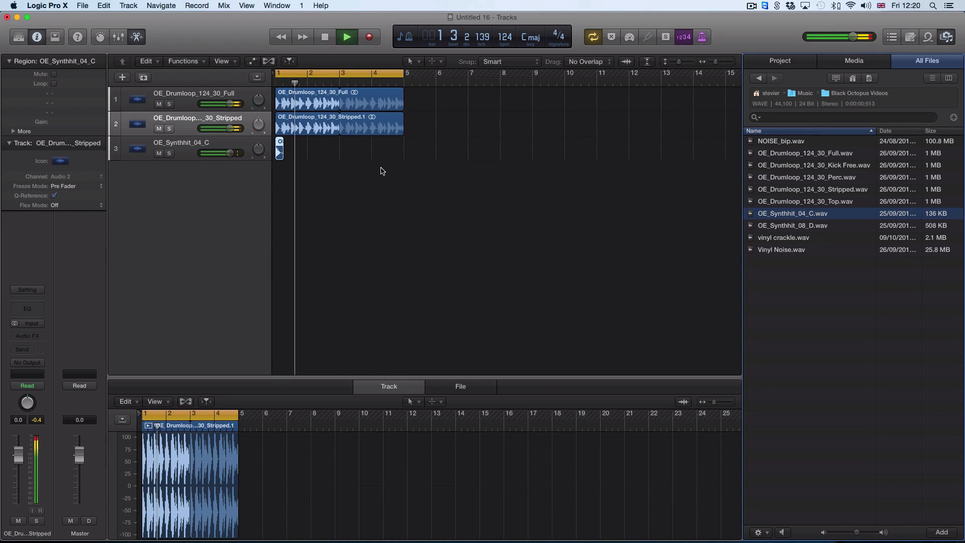
key(space)
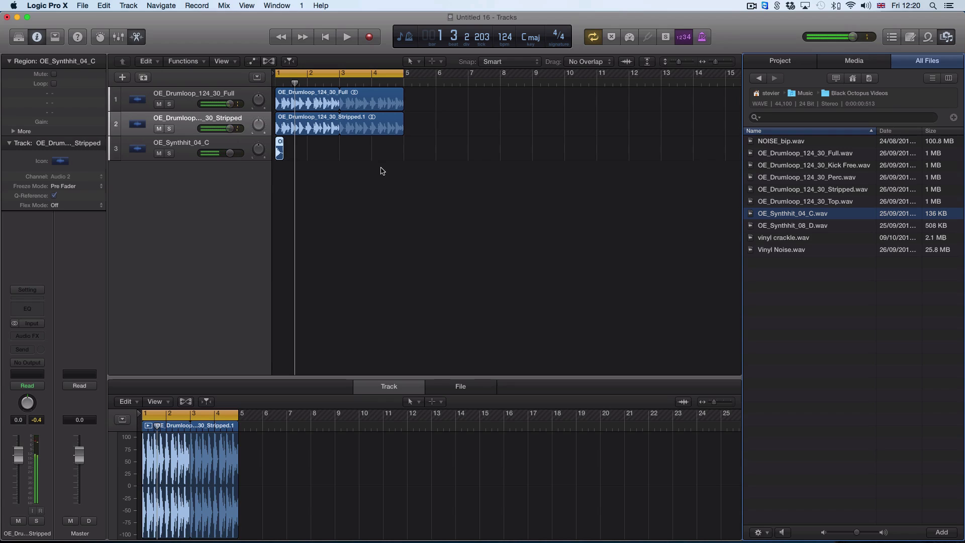
Add a send to Bus 1 on the OE_Synthhit_04_C track
click(236, 144)
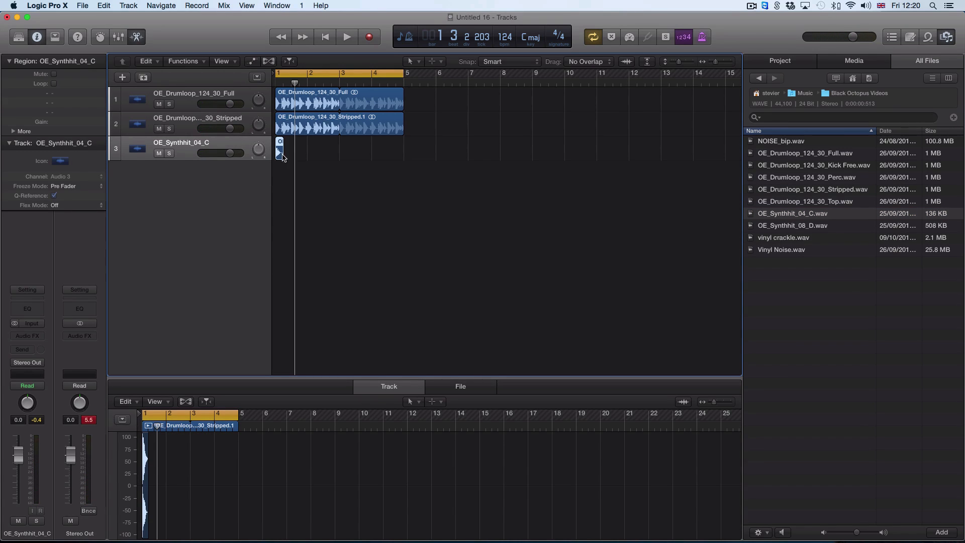
click(22, 351)
mouse_move(36, 394)
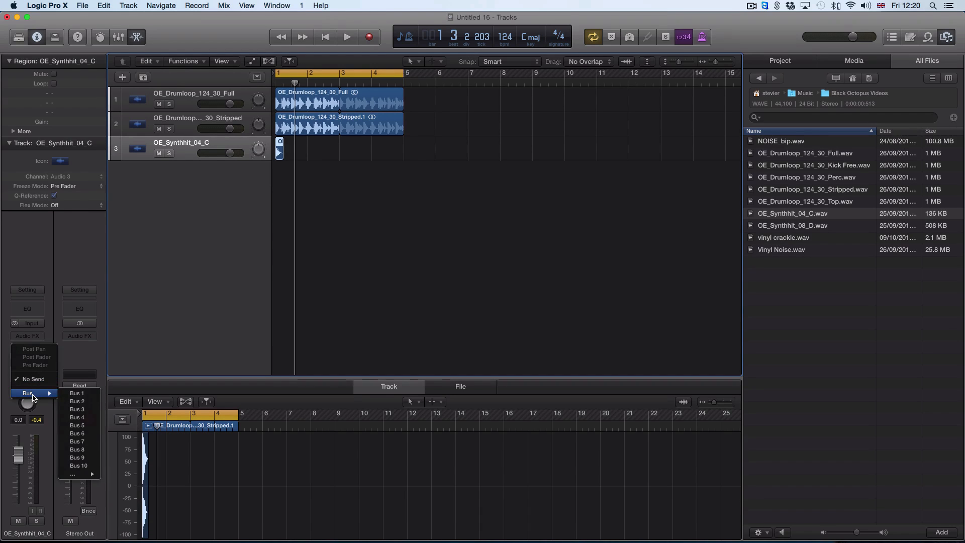
click(77, 394)
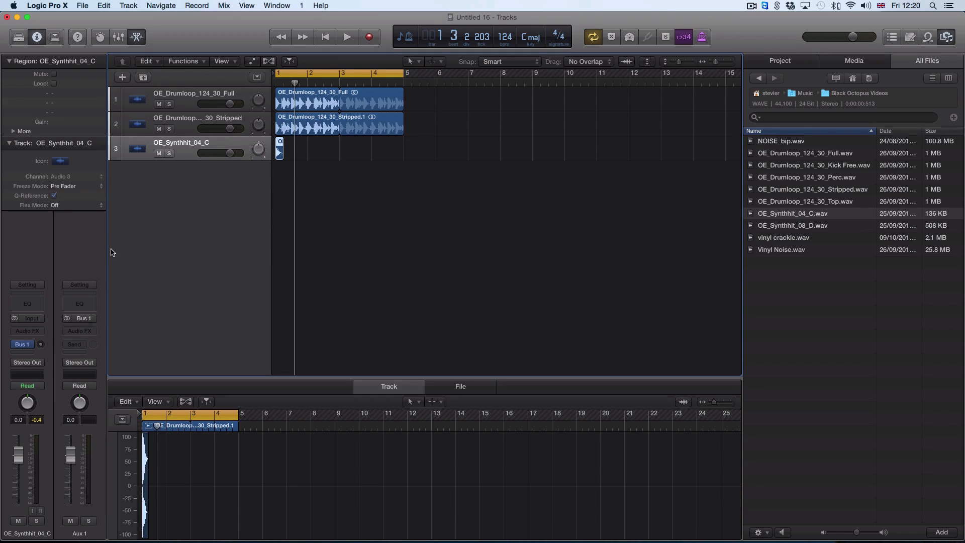
Insert the SilverVerb reverb on the Aux 1 channel fed by Bus 1
click(81, 334)
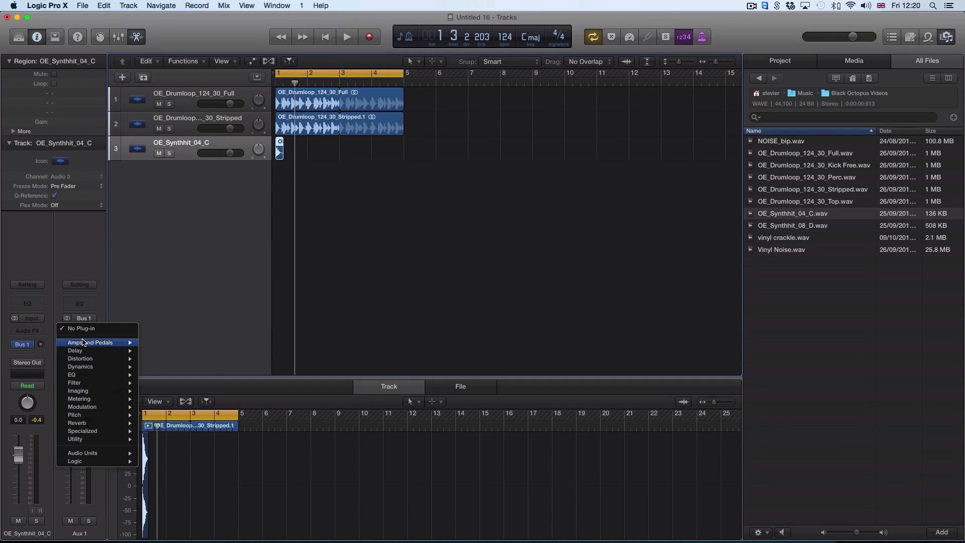
mouse_move(87, 424)
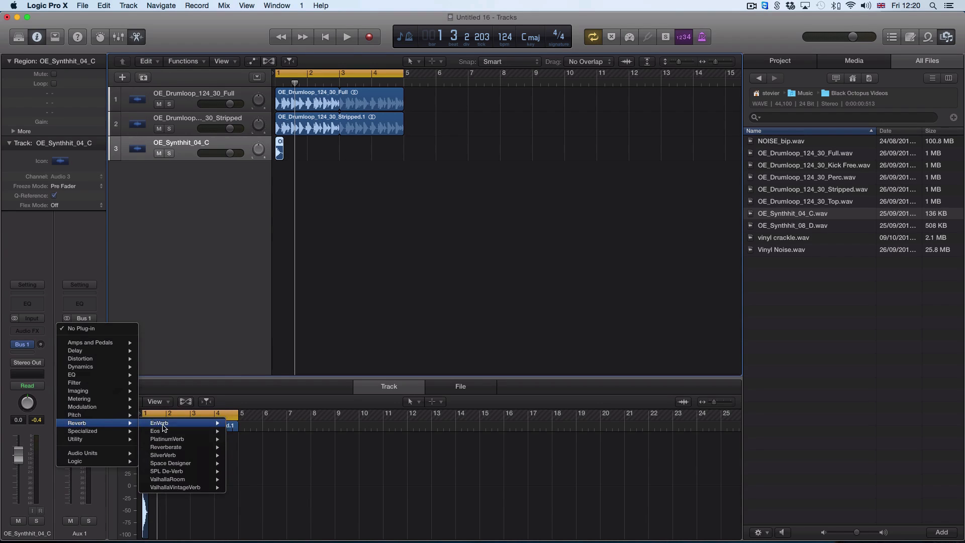
mouse_move(180, 439)
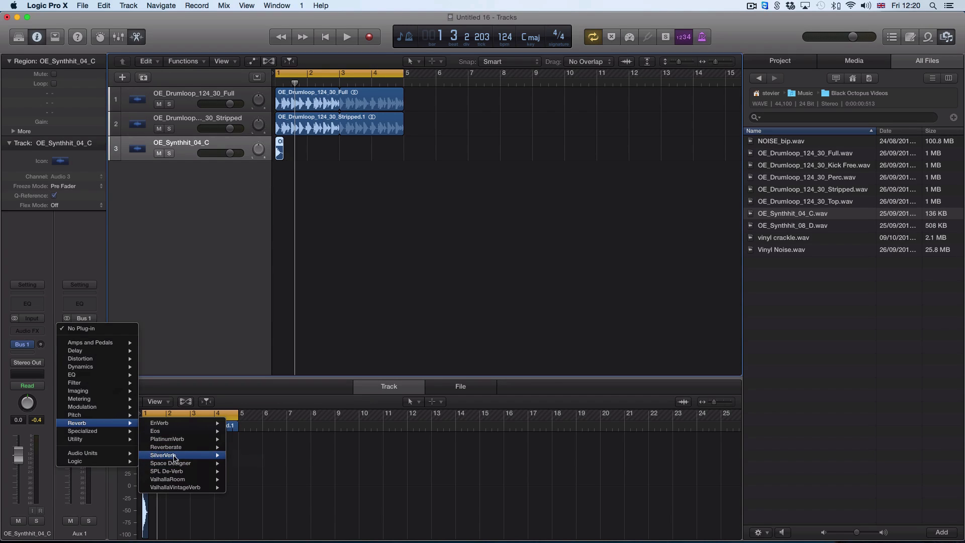
mouse_move(180, 456)
click(253, 456)
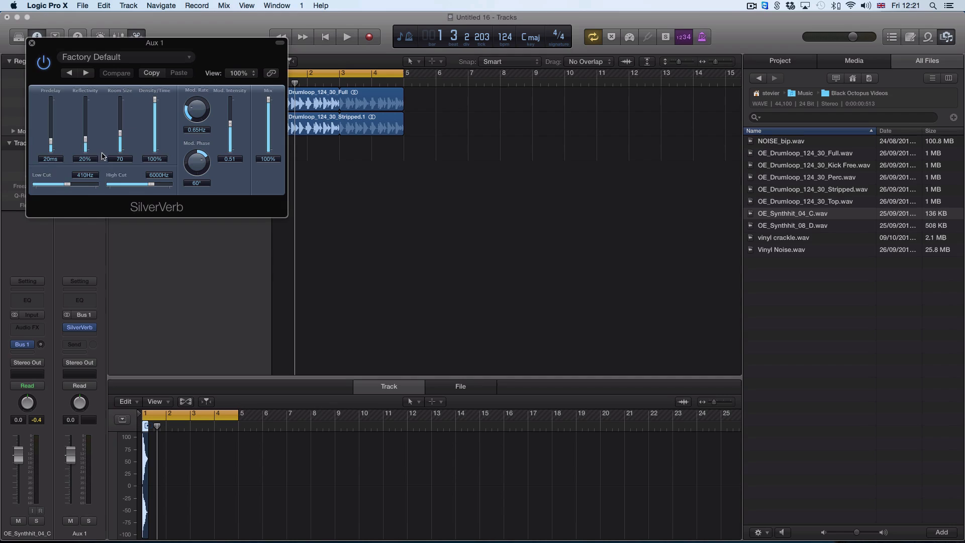
Set SilverVerb to predelay 31 ms, reflectivity 36%, room size 116, high cut 9900 Hz and modulation intensity 0.66
drag(85, 139, 85, 131)
drag(52, 143, 52, 141)
drag(121, 135, 118, 124)
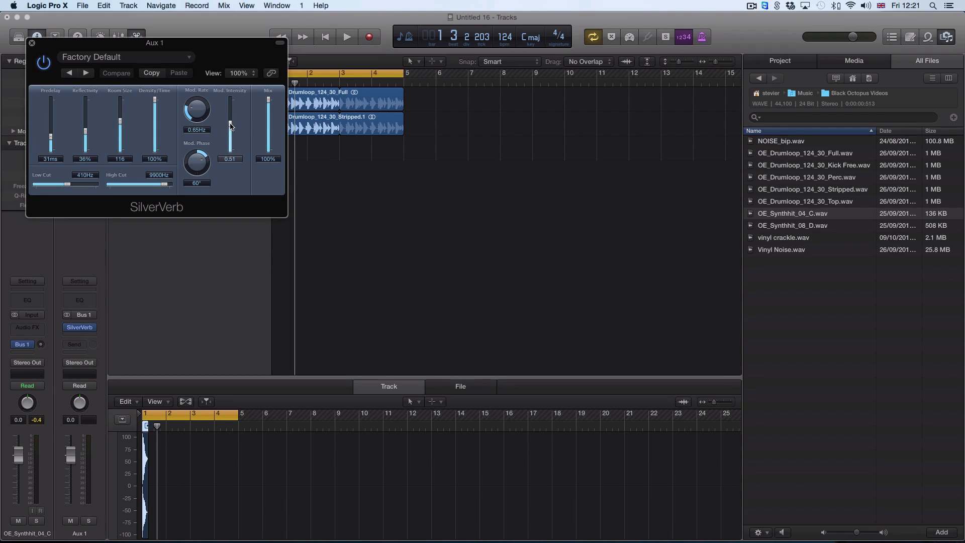
drag(229, 124, 230, 115)
drag(129, 43, 416, 53)
Raise the synth hit's Bus 1 send level to about -8.0 and audition the track soloed
drag(41, 345, 40, 316)
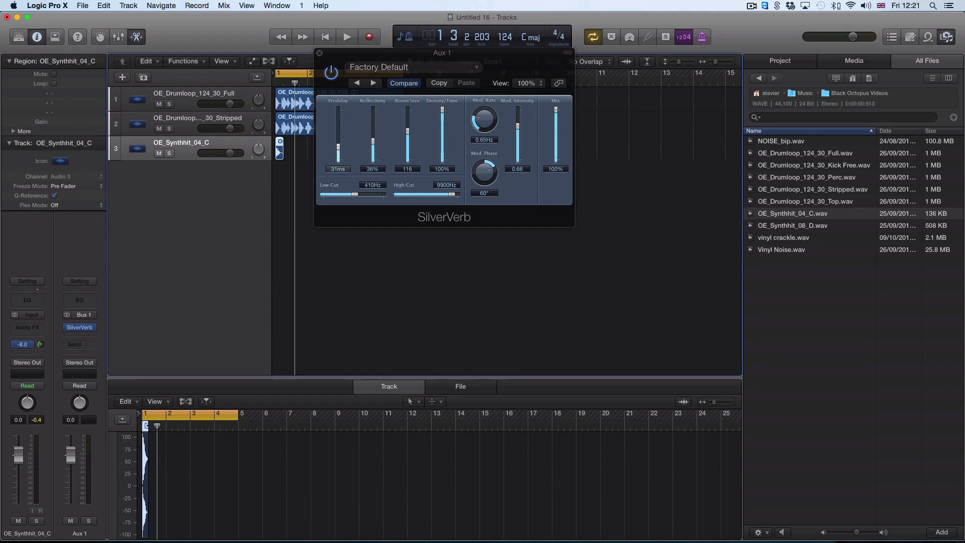
click(170, 155)
key(space)
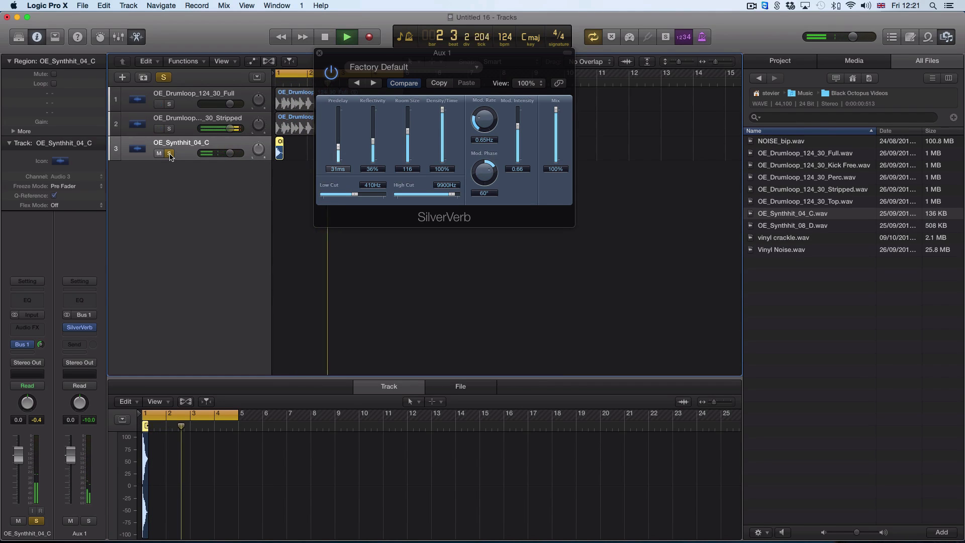
key(space)
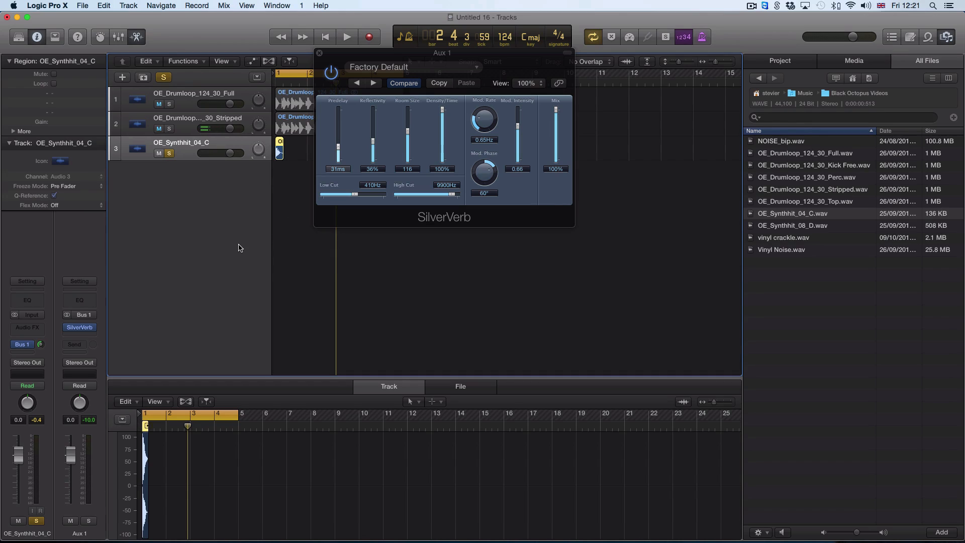
Insert a stereo Tape Delay after SilverVerb on the Aux 1 channel
click(81, 330)
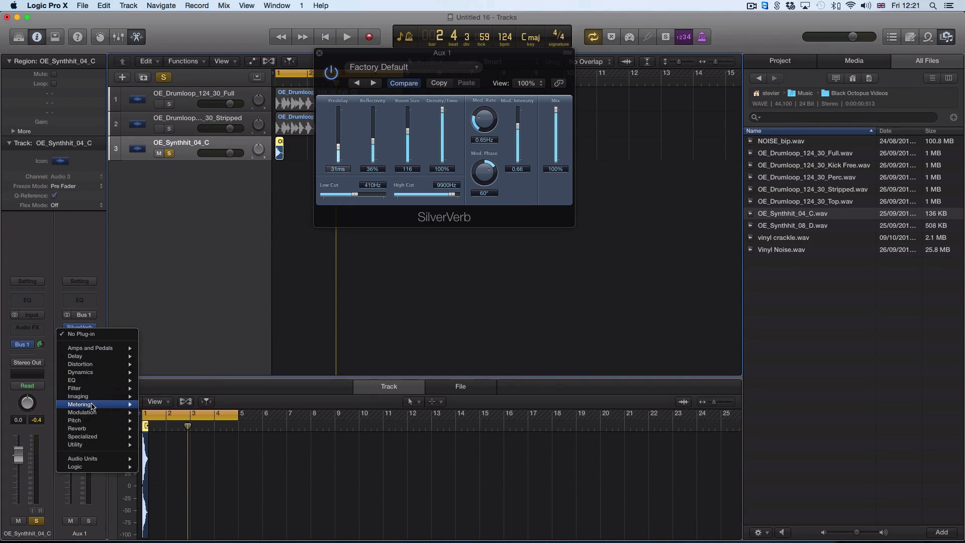
mouse_move(96, 358)
mouse_move(193, 358)
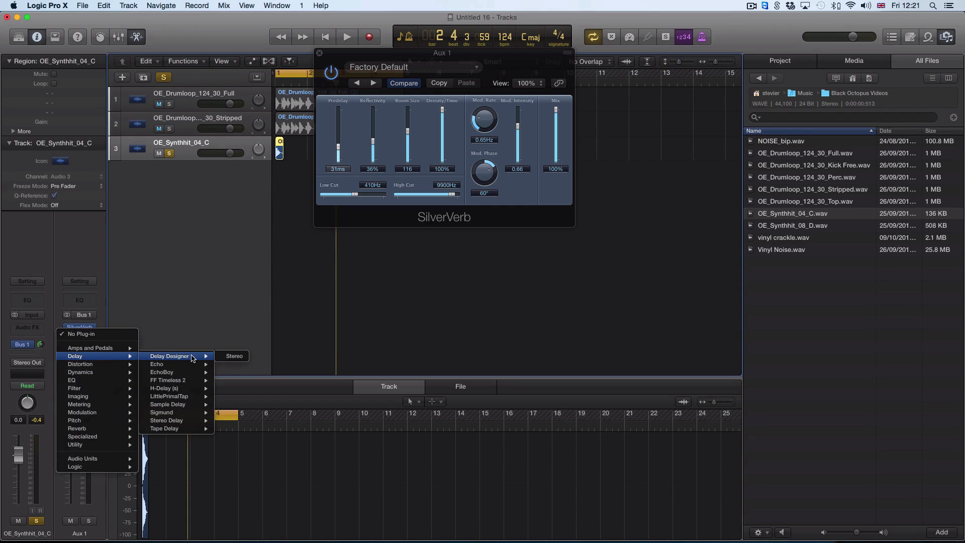
mouse_move(191, 428)
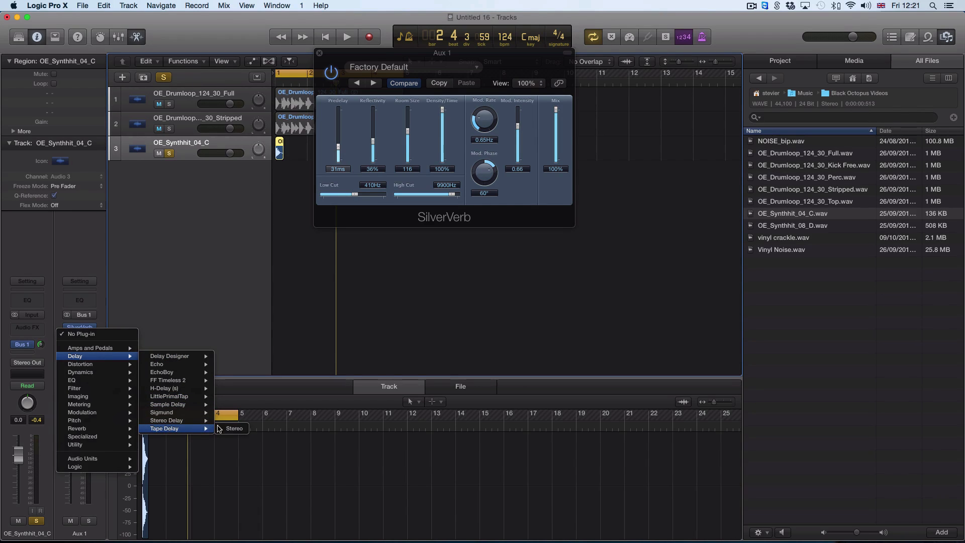
click(234, 429)
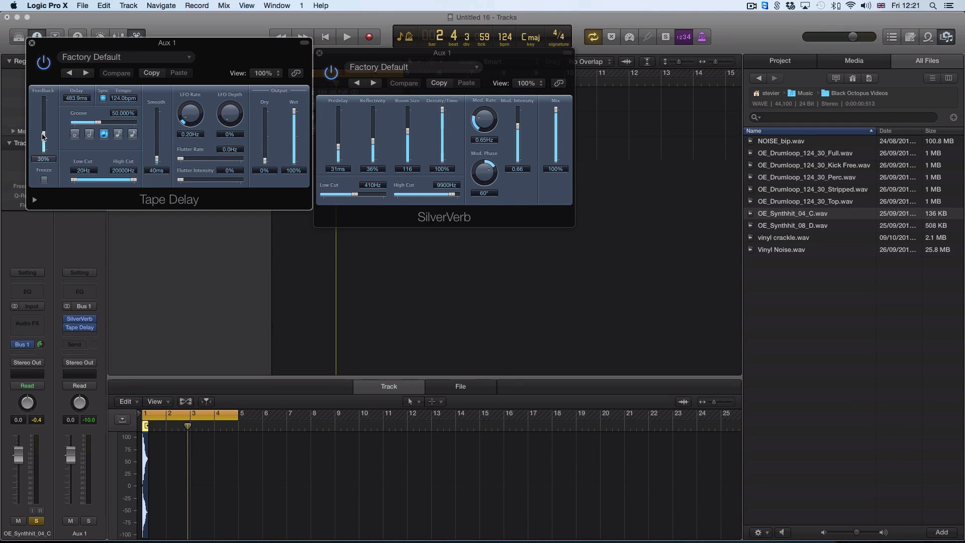
Set the Tape Delay's feedback to 48% and play back the soloed synth hit
drag(43, 136, 42, 130)
mouse_move(46, 128)
mouse_down()
mouse_move(46, 114)
mouse_move(45, 127)
mouse_up()
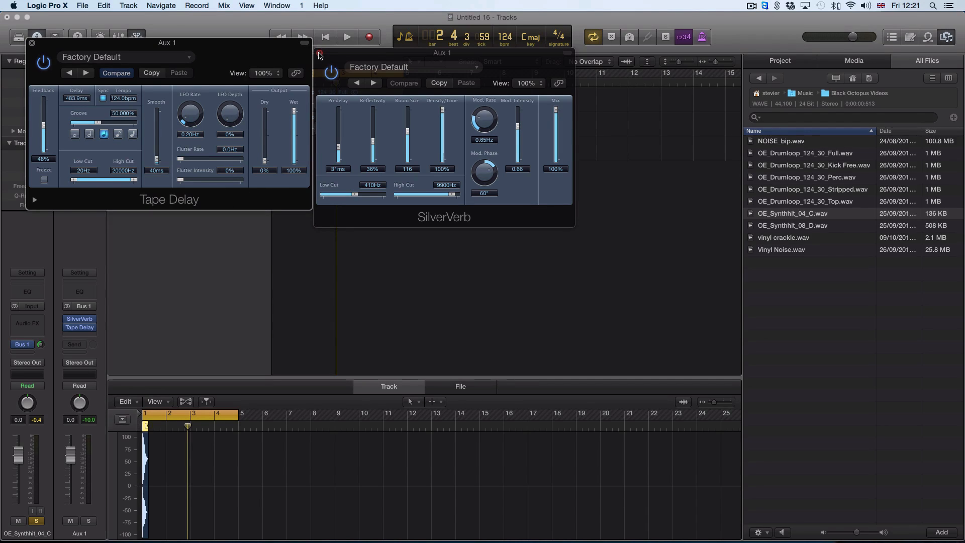
click(319, 54)
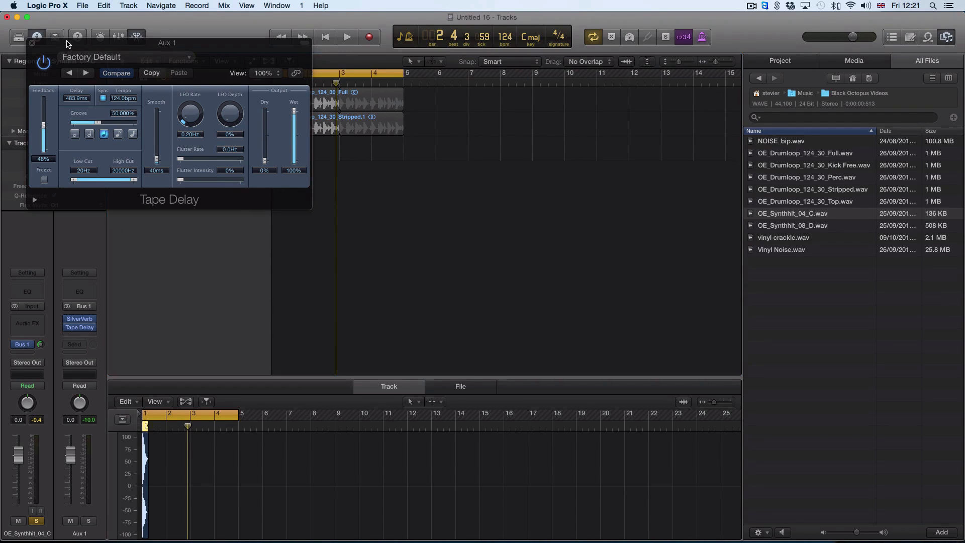
drag(69, 44, 410, 105)
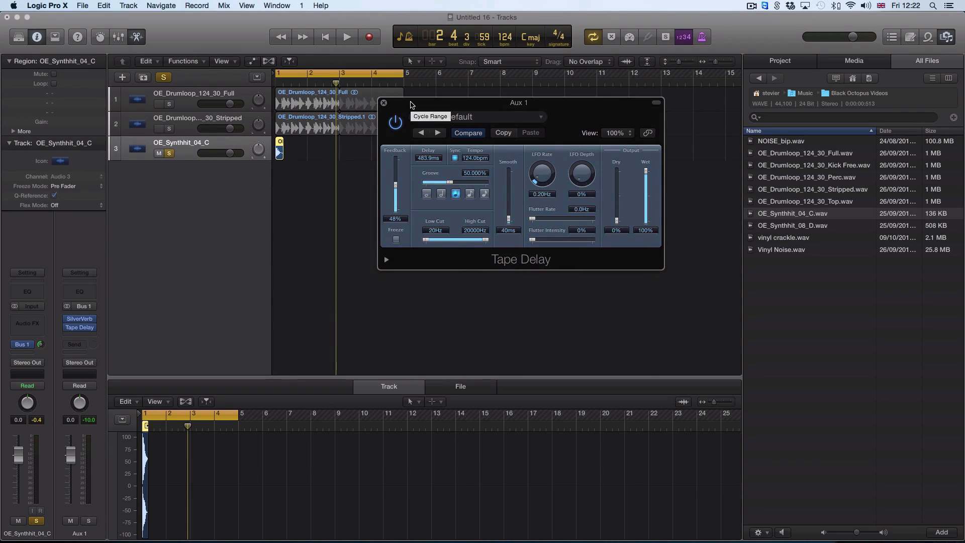
key(space)
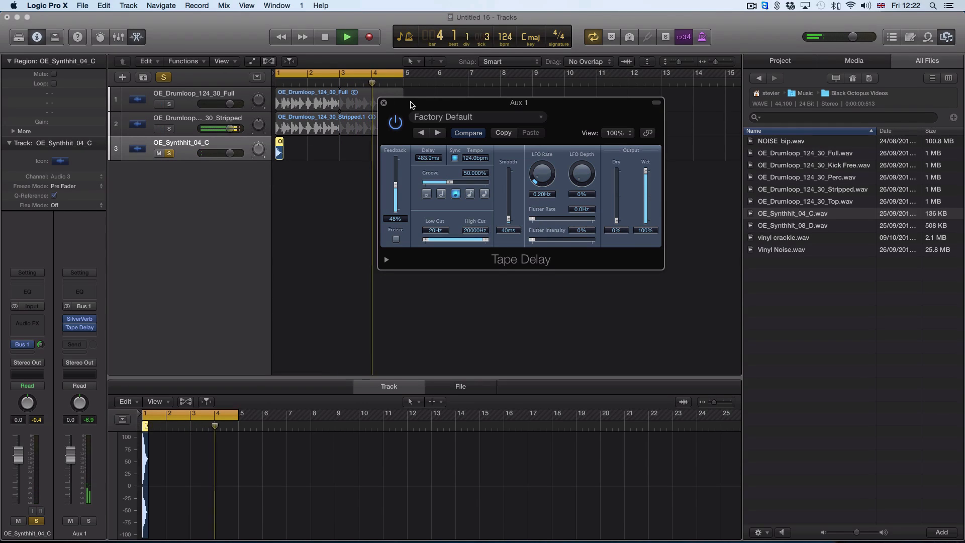
Raise the Tape Delay's dry output to 92% while auditioning the soloed synth hit
key(space)
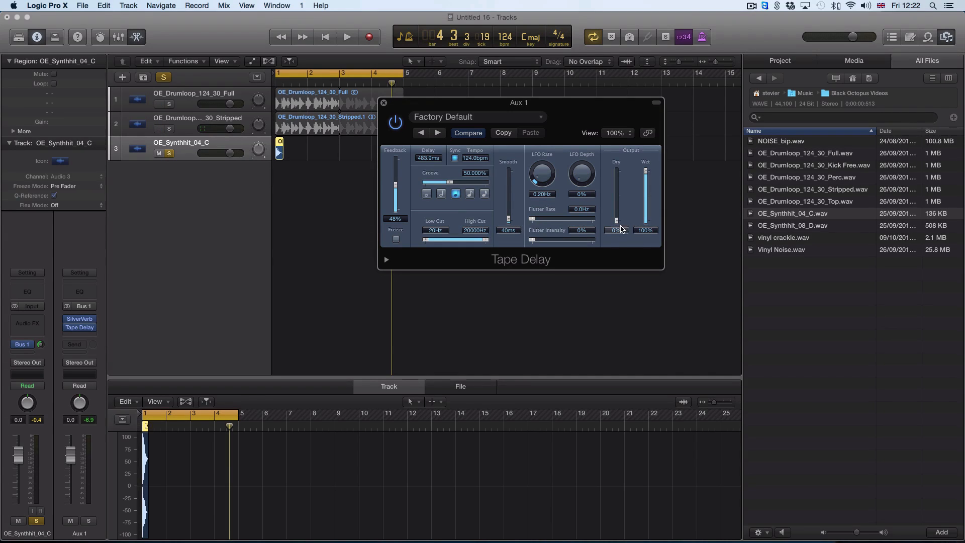
drag(618, 222, 617, 193)
key(space)
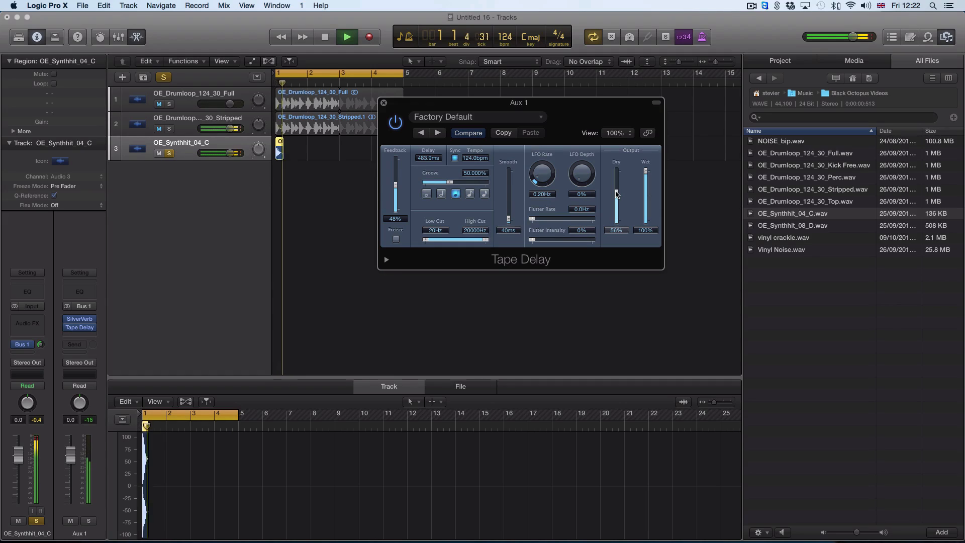
drag(618, 194, 616, 174)
key(space)
key(space)
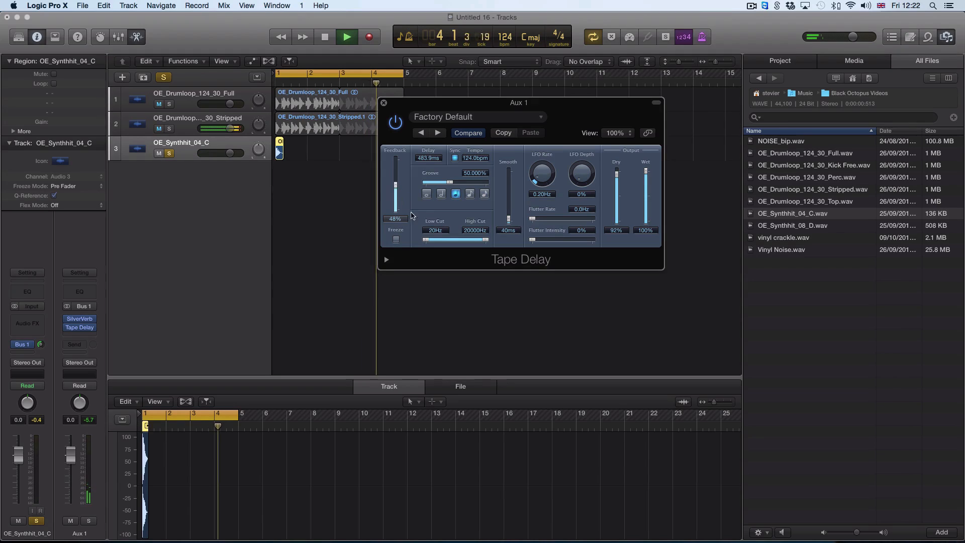
Set the Tape Delay's low cut to 220 Hz and feedback to 50%, listening to the result
drag(427, 241, 446, 241)
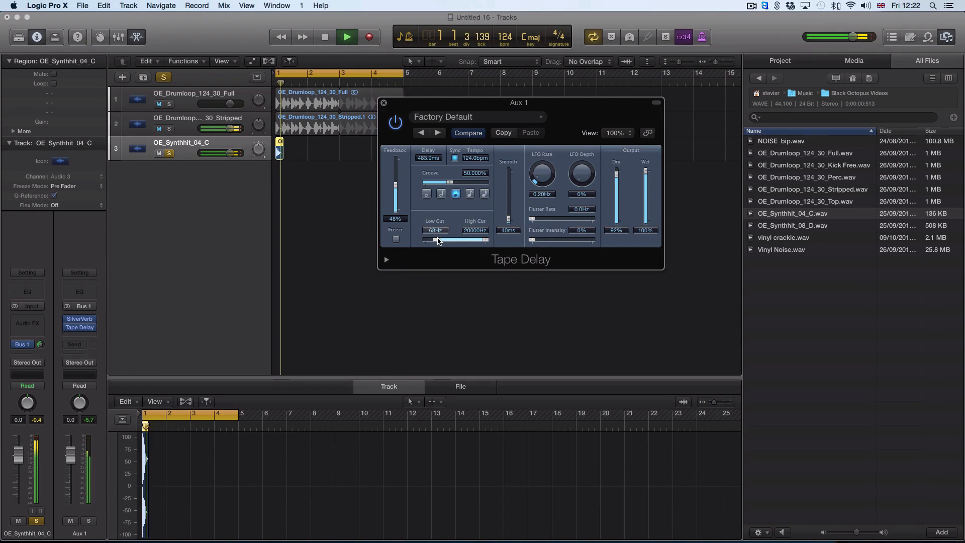
drag(397, 194, 398, 186)
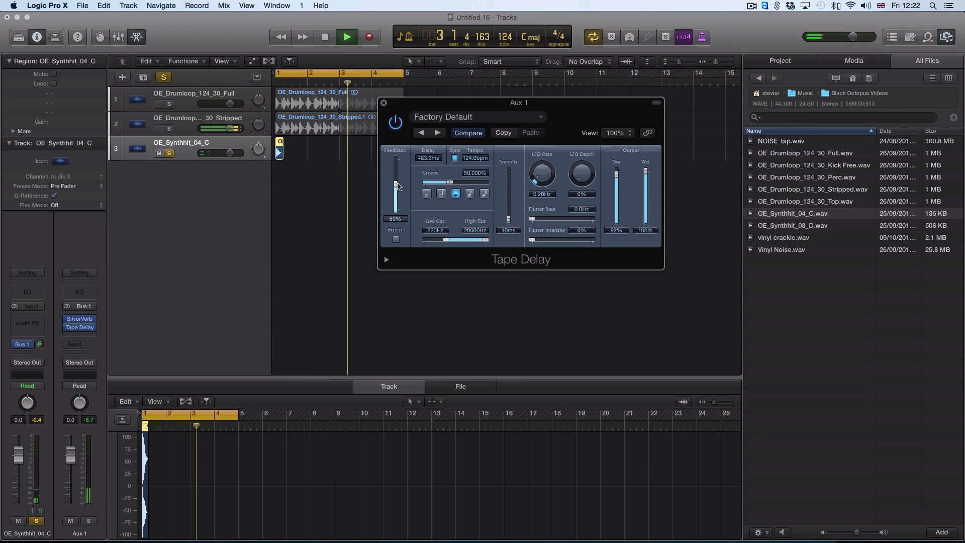
key(space)
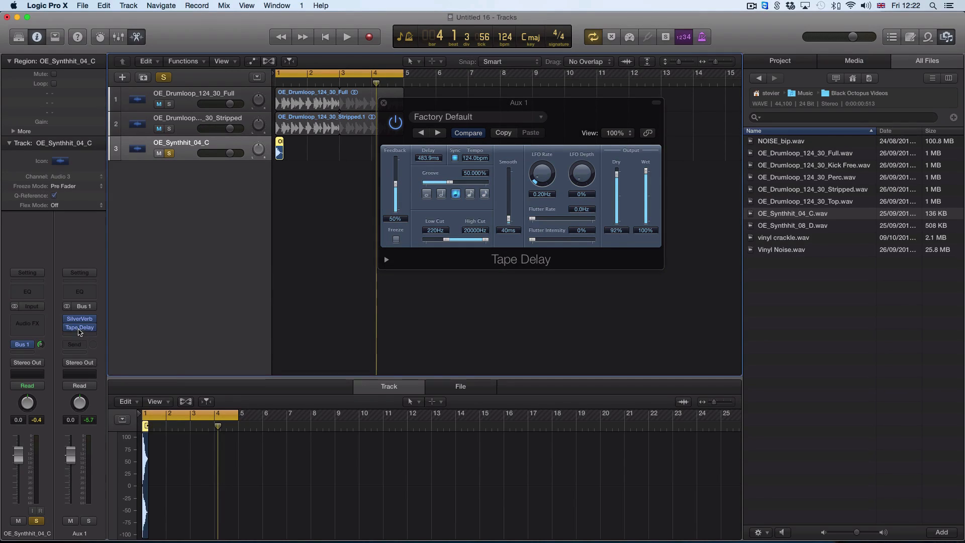
Insert a stereo Compressor after the Tape Delay on the Aux 1 channel
click(79, 322)
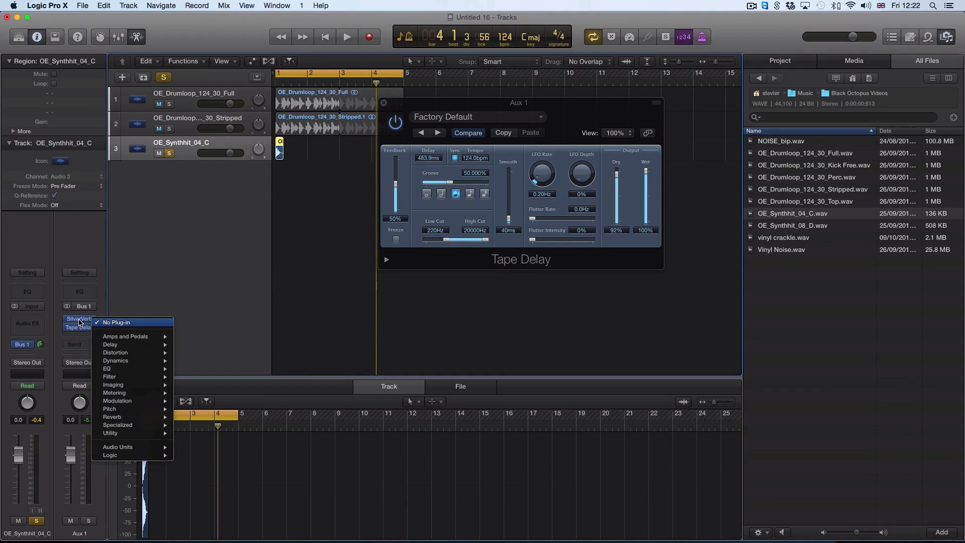
click(78, 329)
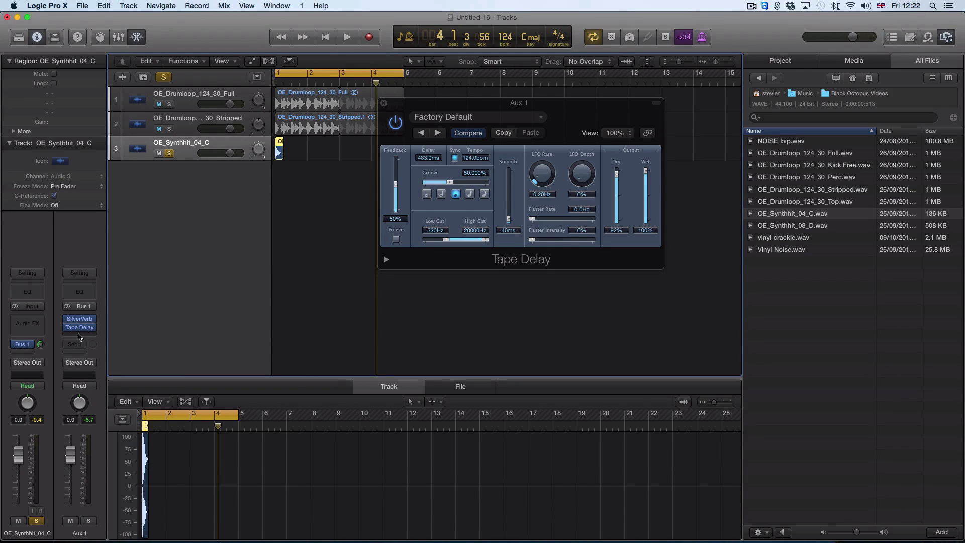
click(78, 334)
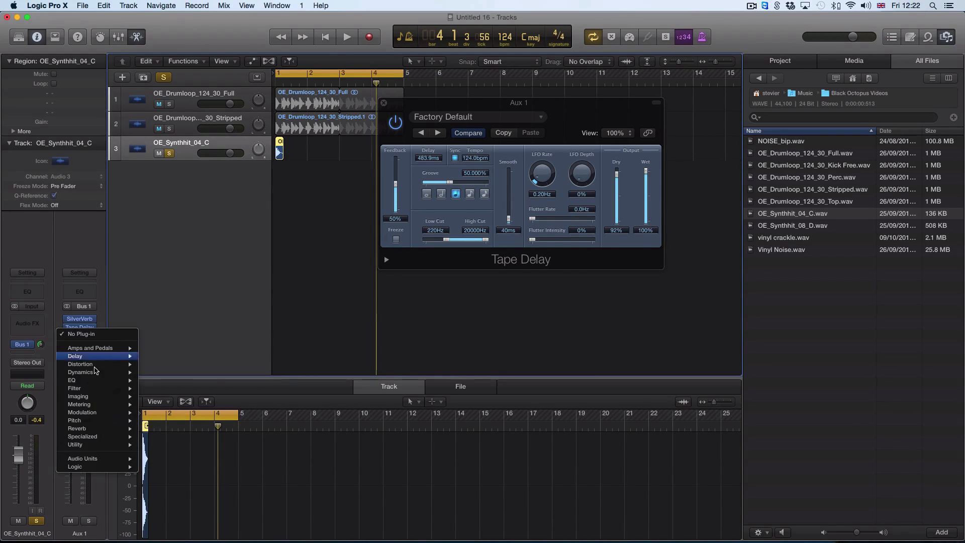
mouse_move(106, 375)
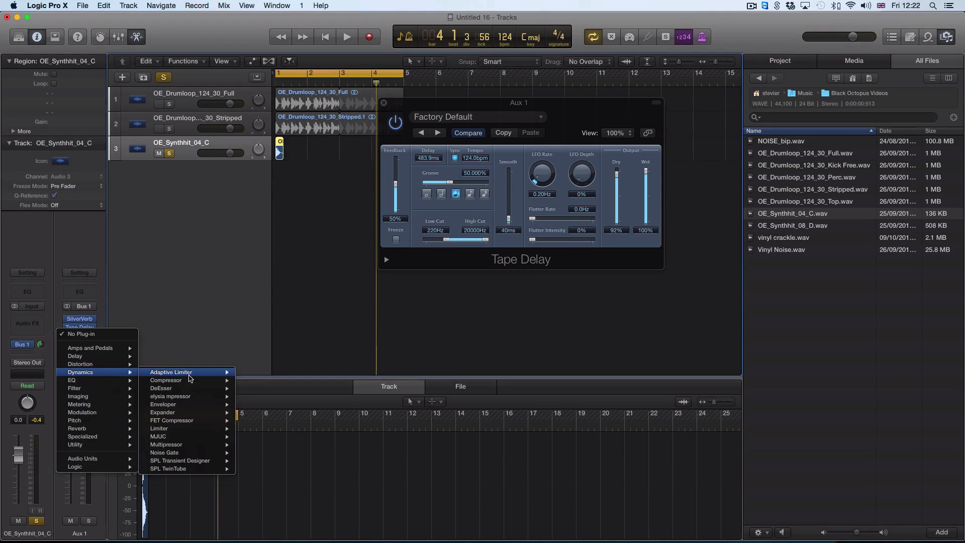
mouse_move(194, 382)
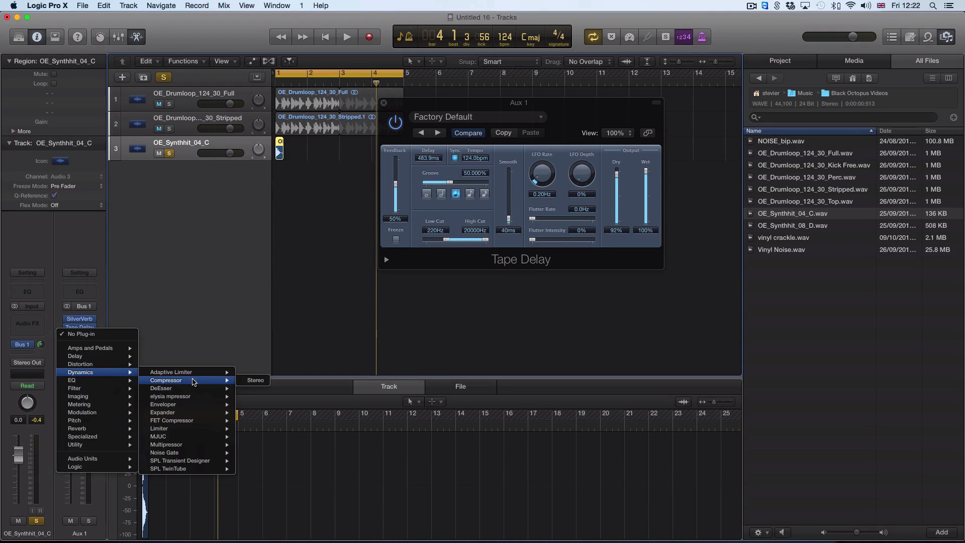
click(255, 380)
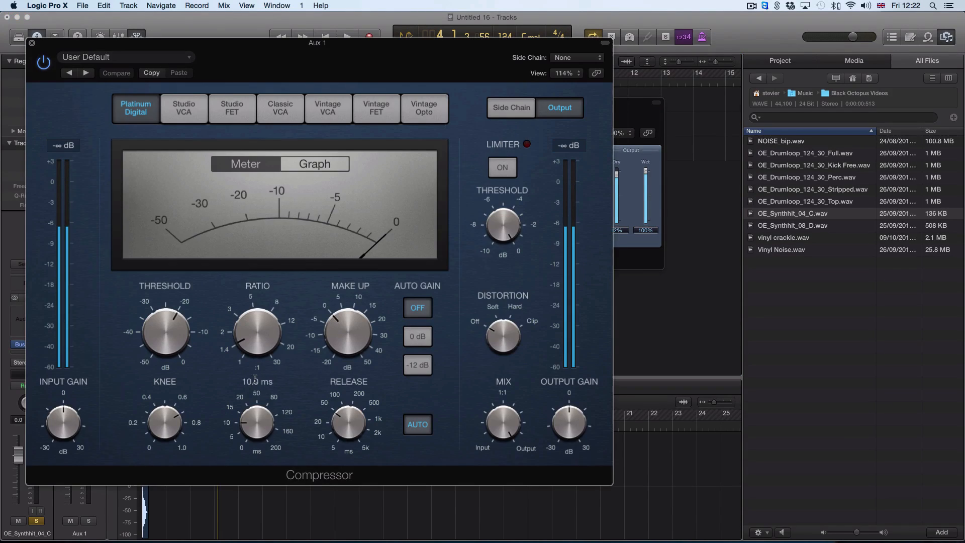
Set the Compressor's side chain source to Audio 2, the OE_Drumloop_124_30_Stripped track
drag(442, 59, 605, 107)
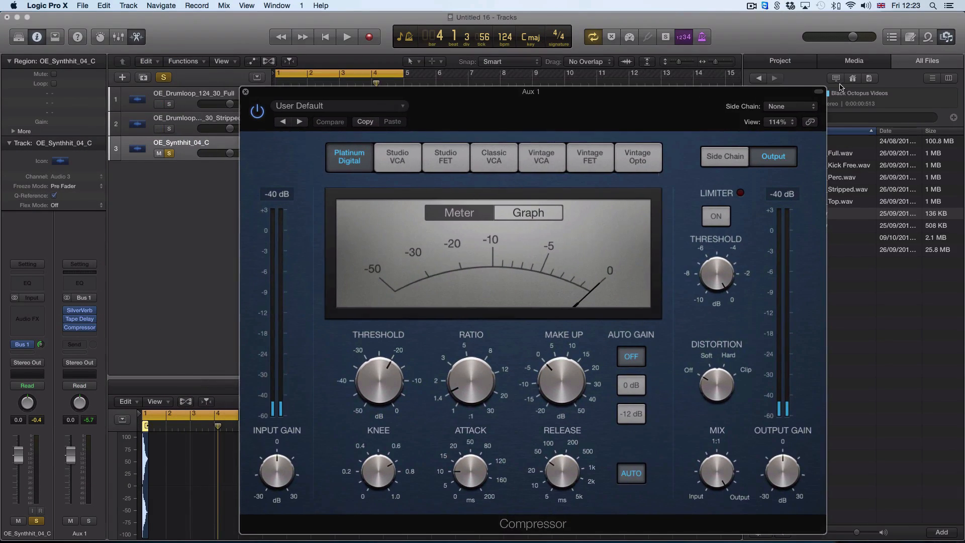
click(781, 108)
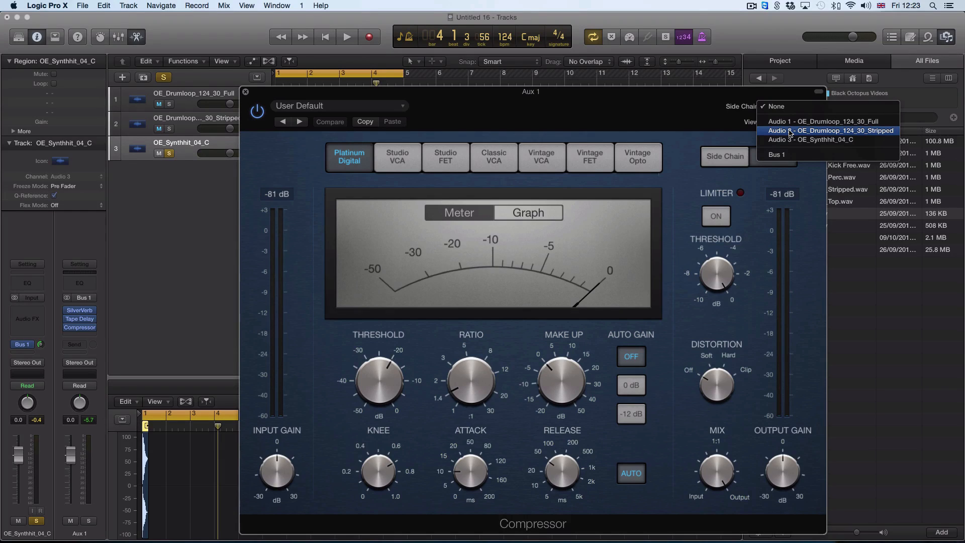
click(791, 131)
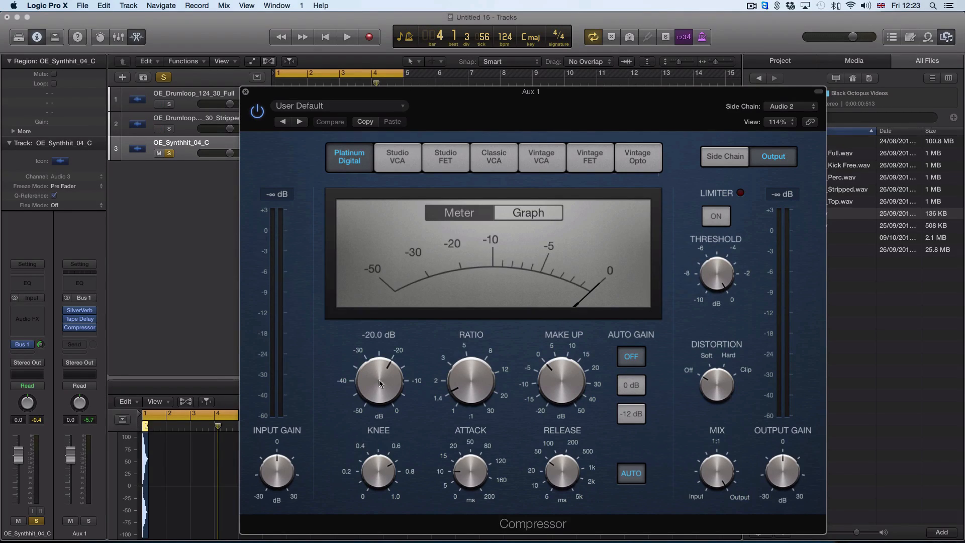
Set the Compressor's threshold to -27.0 dB and ratio to 6.1:1 while playing back the tracks
mouse_move(467, 374)
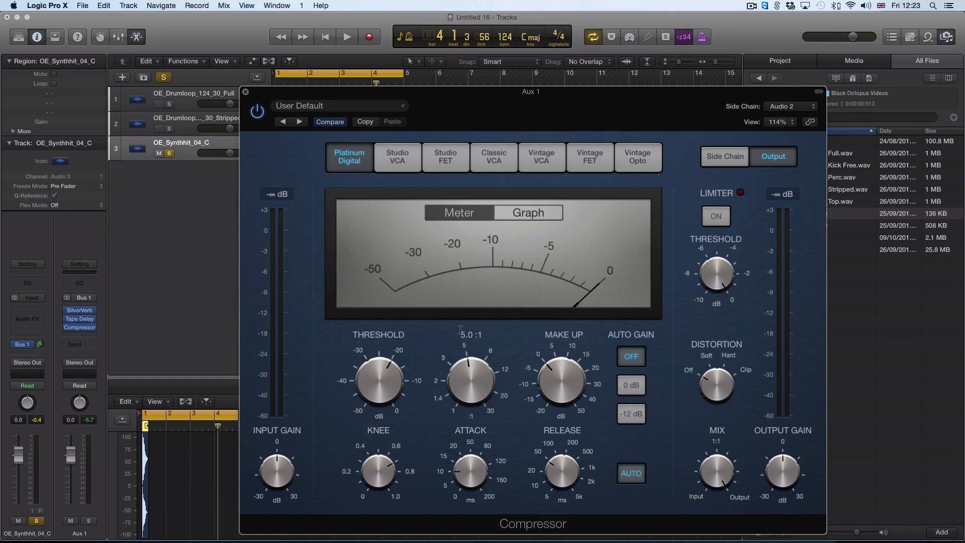
mouse_move(369, 353)
key(space)
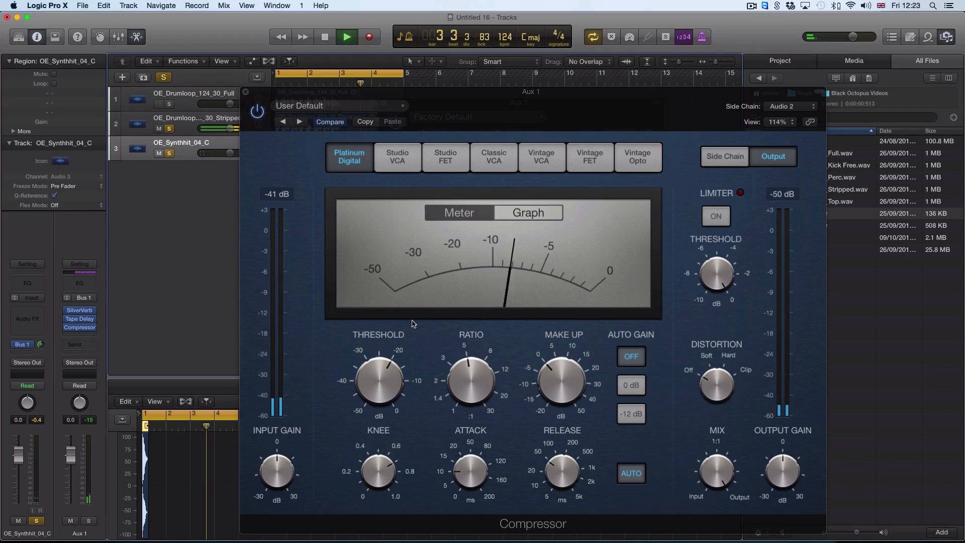
click(479, 383)
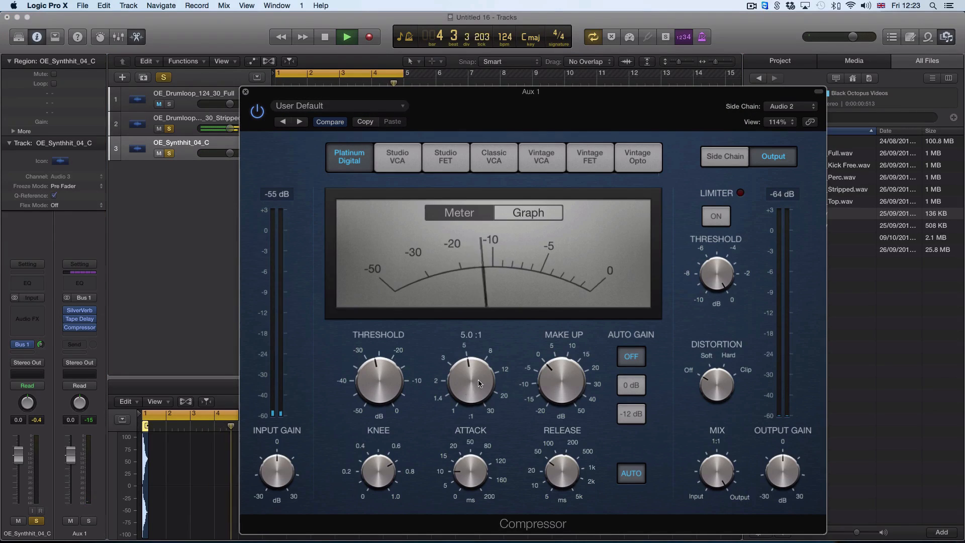
drag(479, 383, 478, 372)
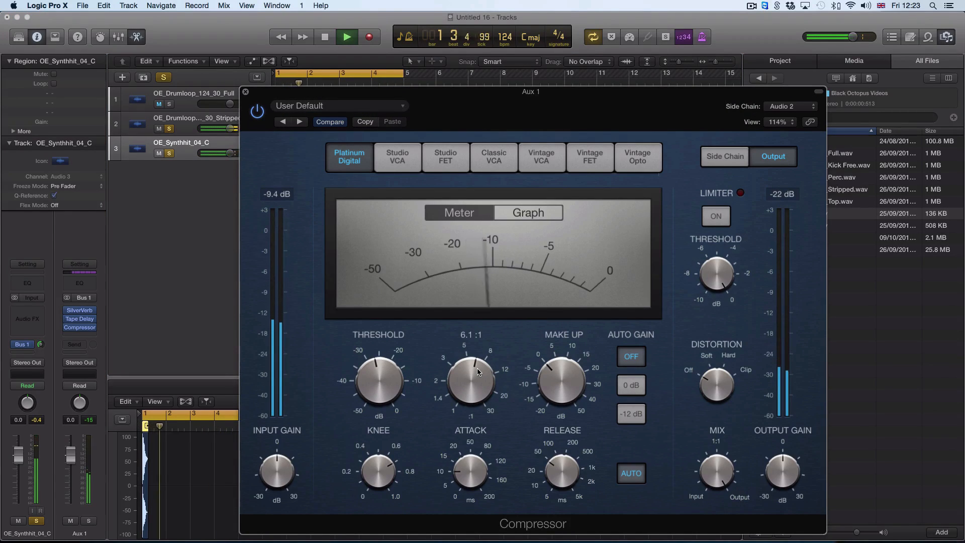
Shorten the Compressor's release to 13.0 ms and its attack to 6.5 ms
mouse_move(566, 465)
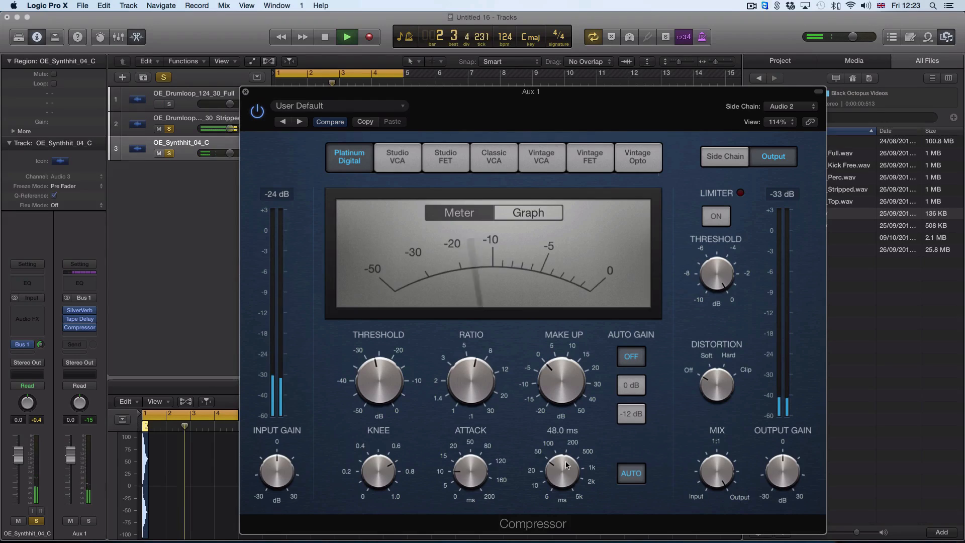
drag(566, 465, 566, 482)
drag(464, 475, 463, 487)
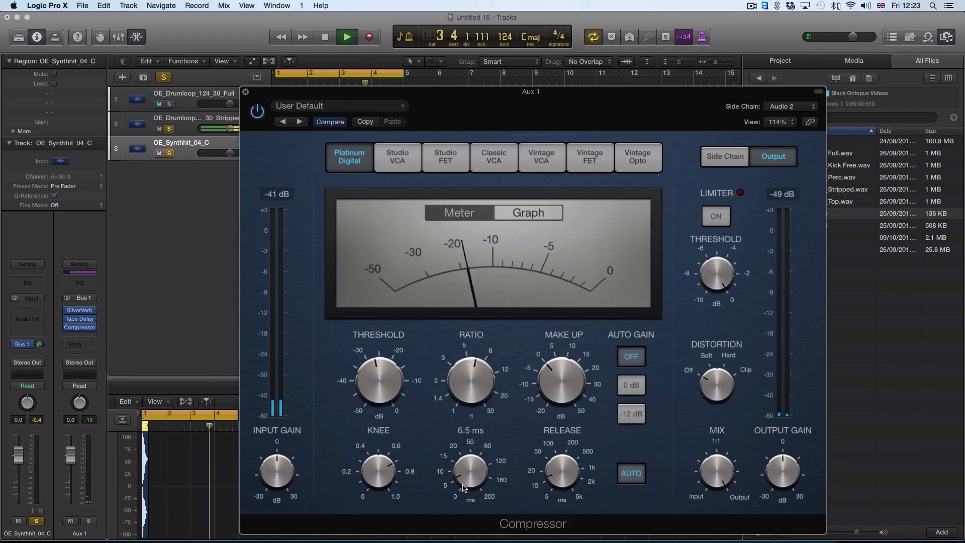
mouse_move(562, 477)
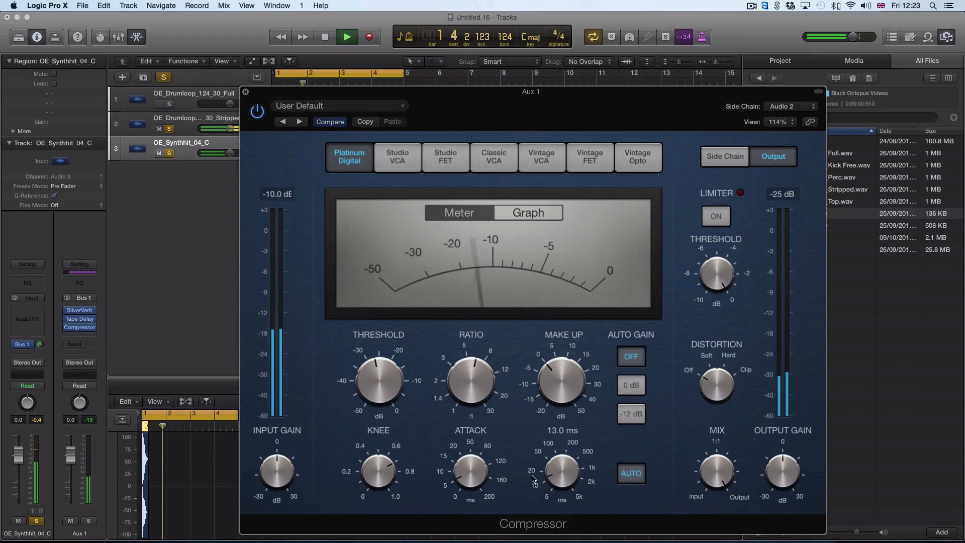
Raise the Compressor's threshold to about -23.5 dB and close its window
mouse_move(391, 388)
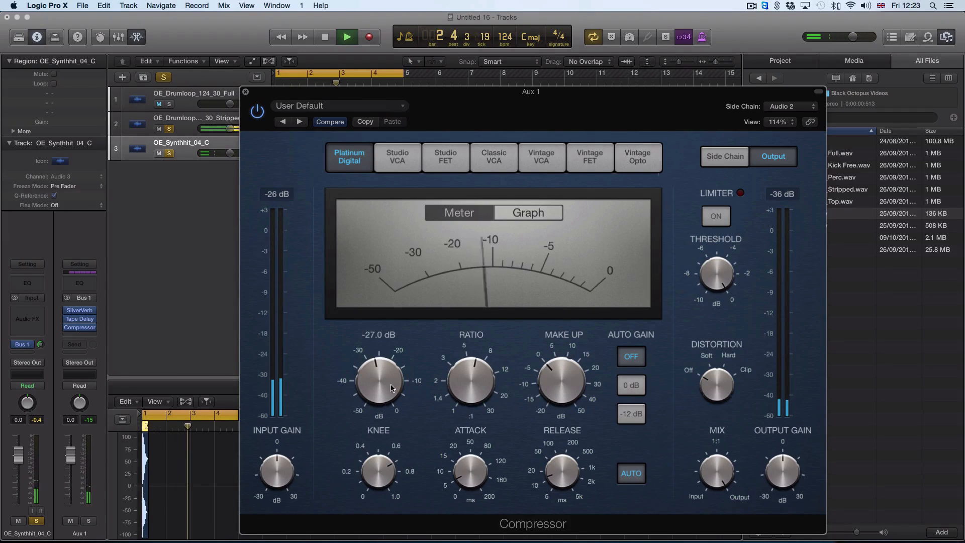
drag(391, 388, 386, 358)
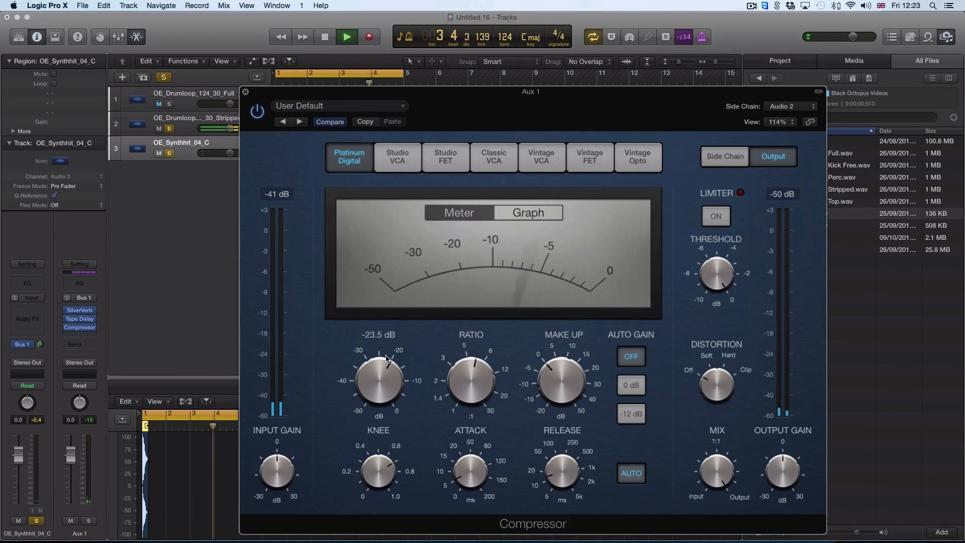
click(246, 93)
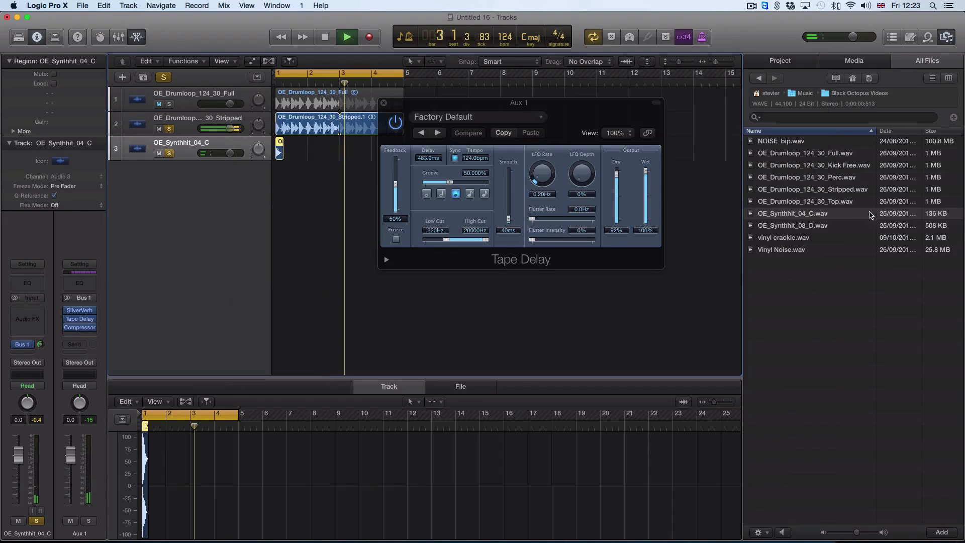
Place OE_Synthhit_08_D.wav at bar 3 on the OE_Synthhit_04_C track, moving the Tape Delay window out of the way
click(792, 226)
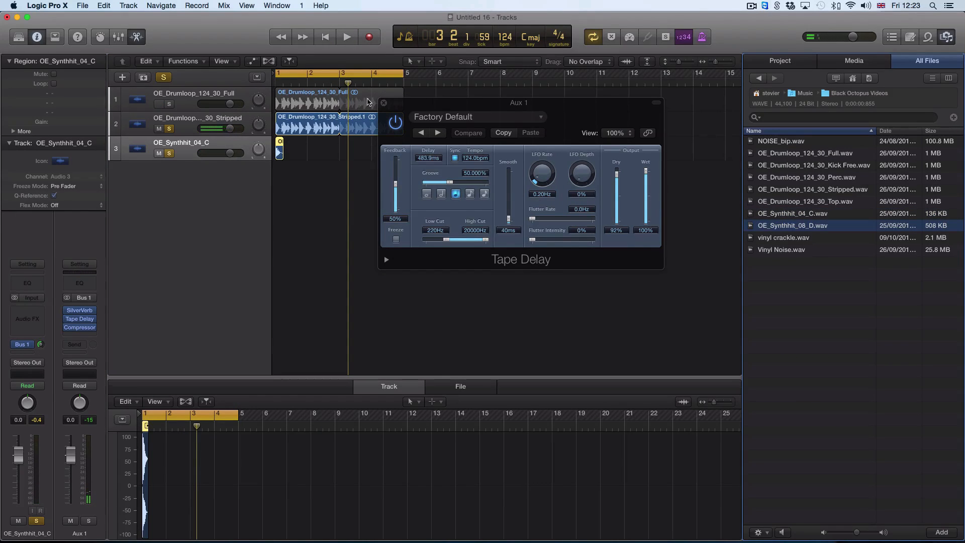
drag(417, 107, 171, 360)
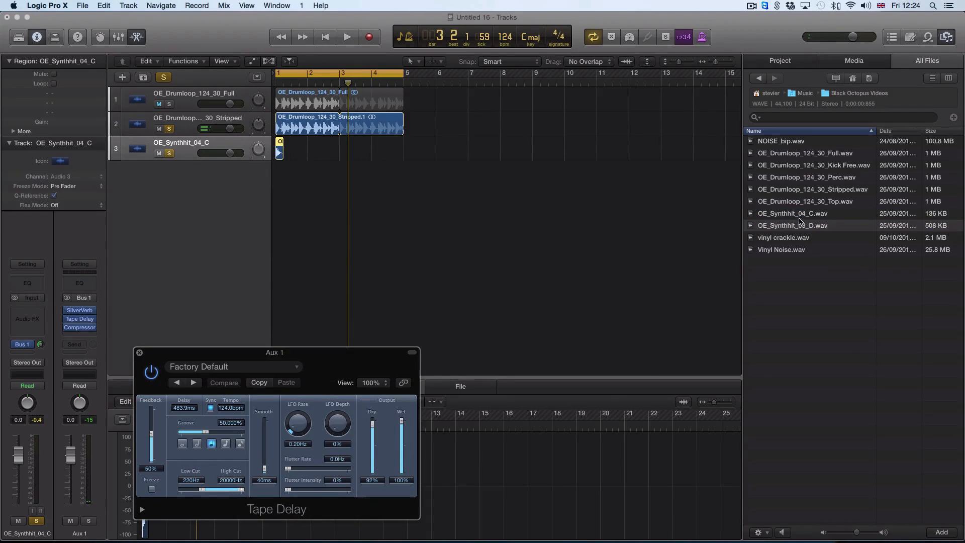
drag(795, 227, 347, 155)
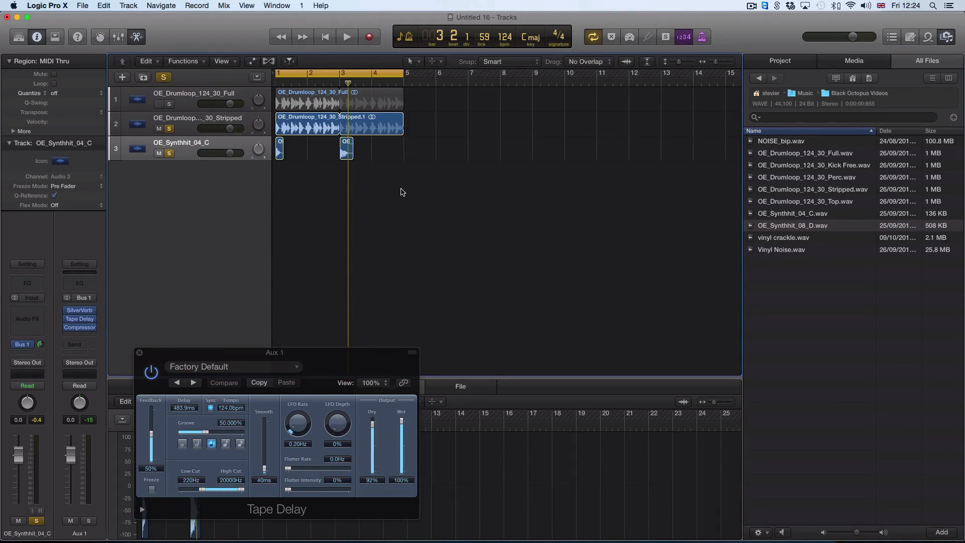
Clear solo from all tracks and play back the full arrangement
click(164, 78)
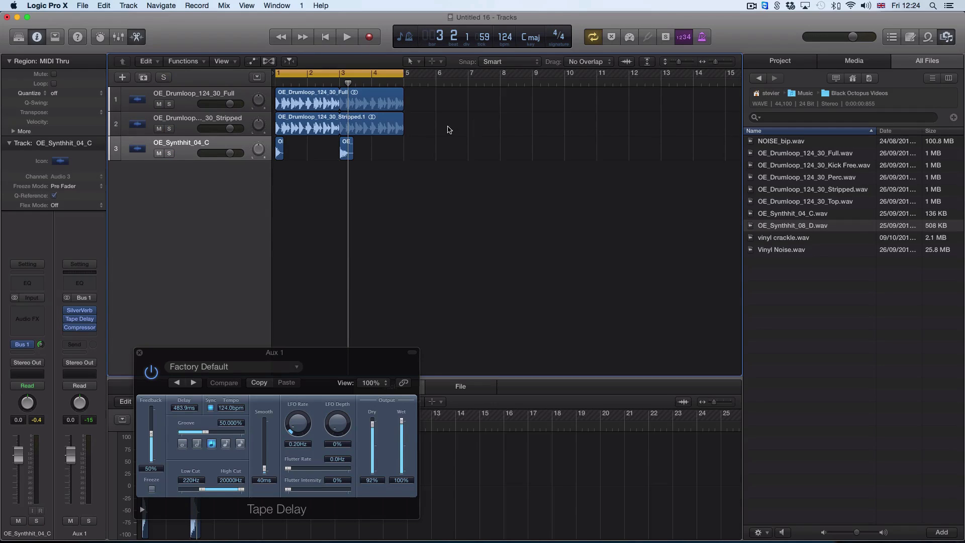
key(space)
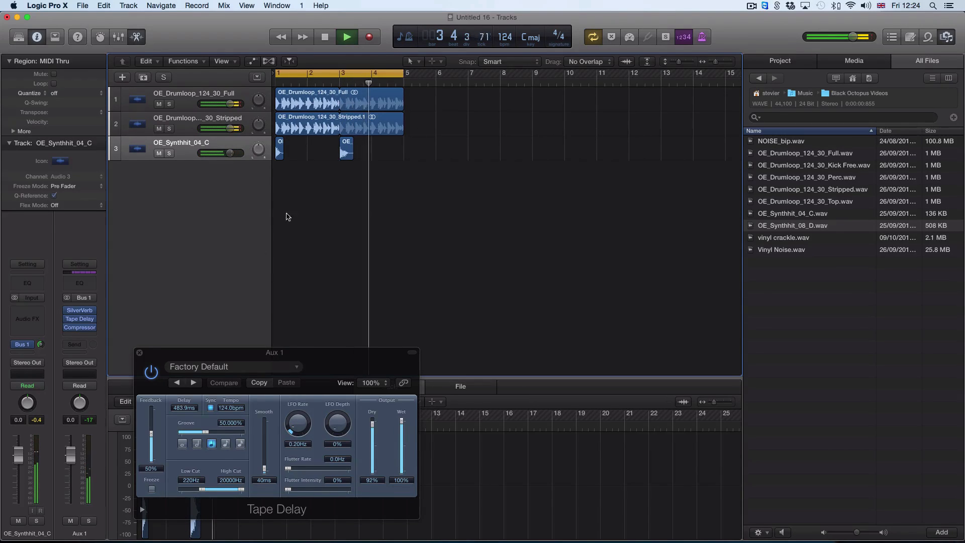
key(space)
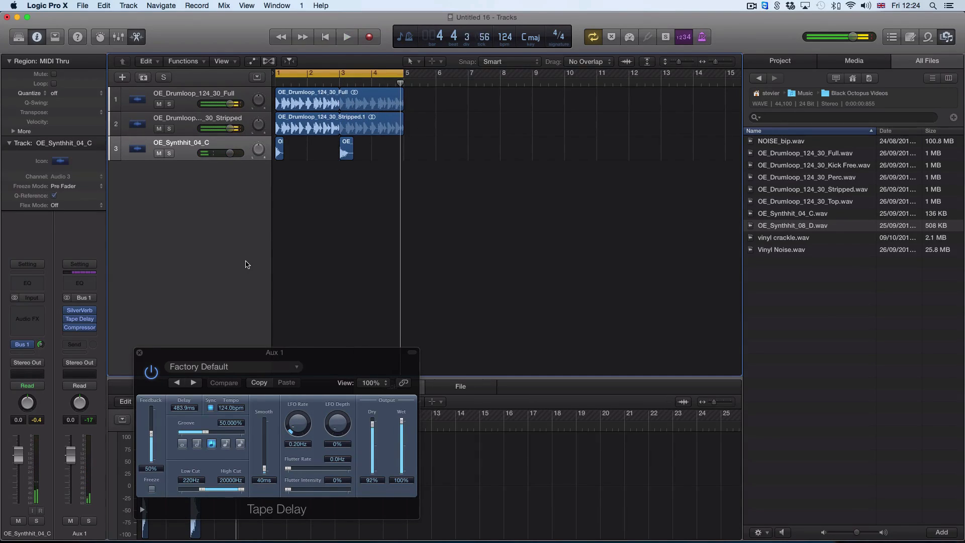
Shorten the looped OE_Drumloop_124_30_Stripped region to end at bar 4 and close the Tape Delay window
drag(207, 354, 340, 197)
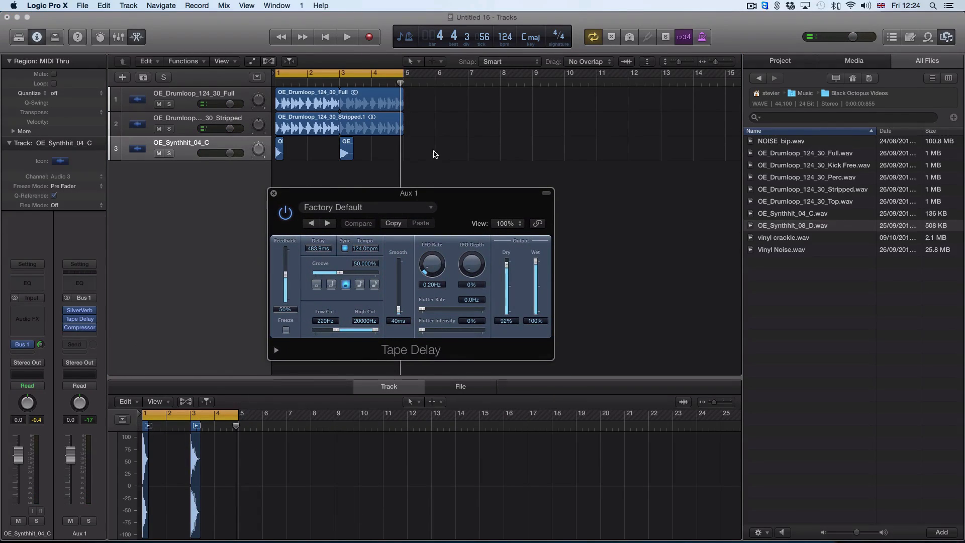
click(402, 125)
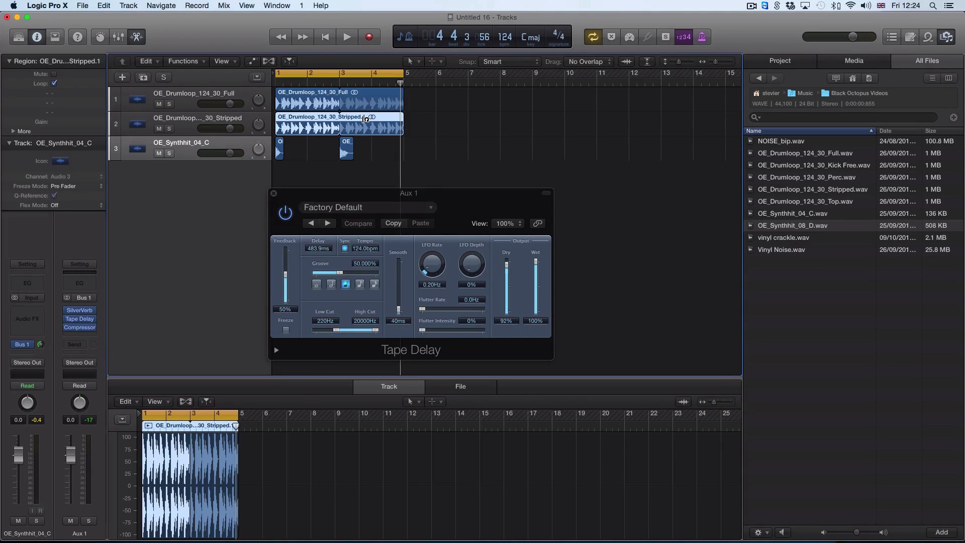
drag(405, 118, 373, 129)
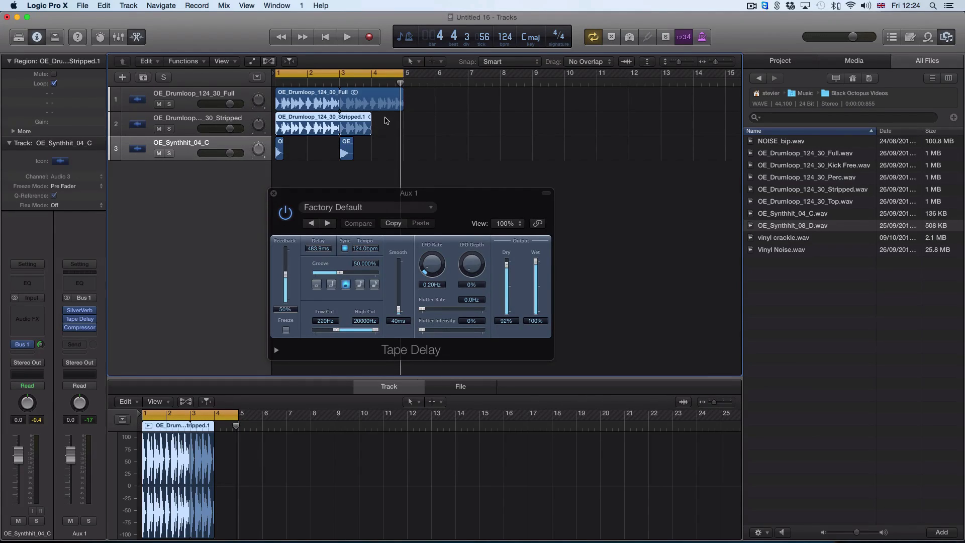
click(274, 194)
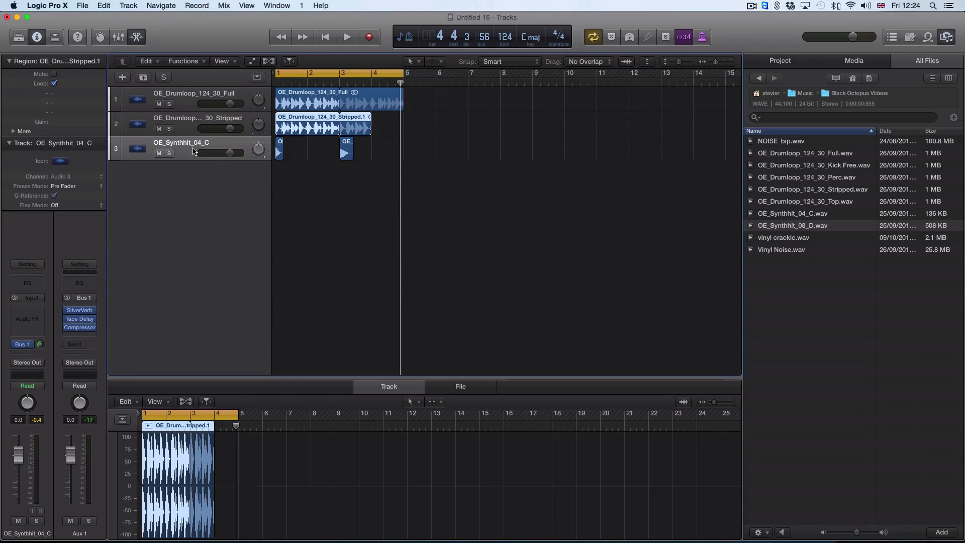
Open the Compressor on Aux 1, raise its ratio to just above 8:1 and lower its threshold to just above -40 dB
click(77, 329)
mouse_move(381, 394)
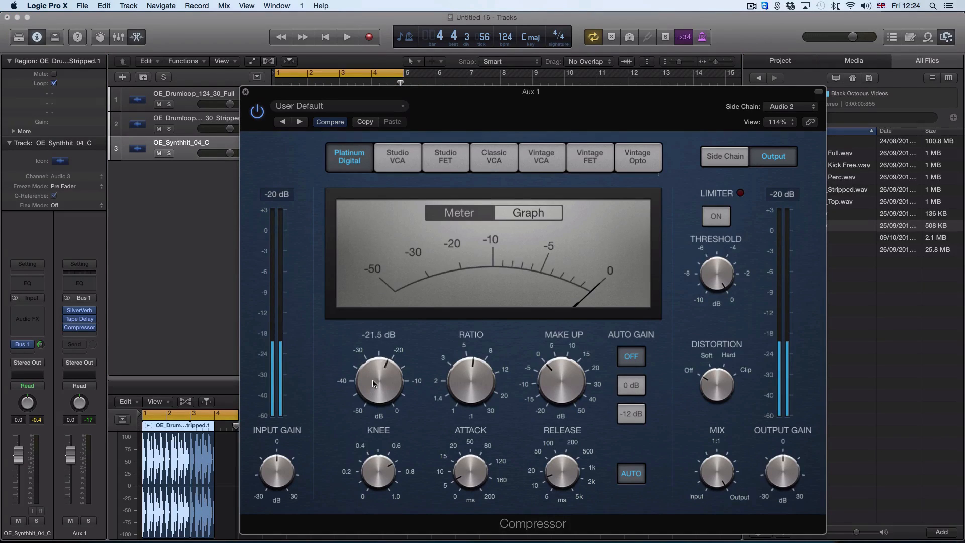
drag(469, 374, 470, 381)
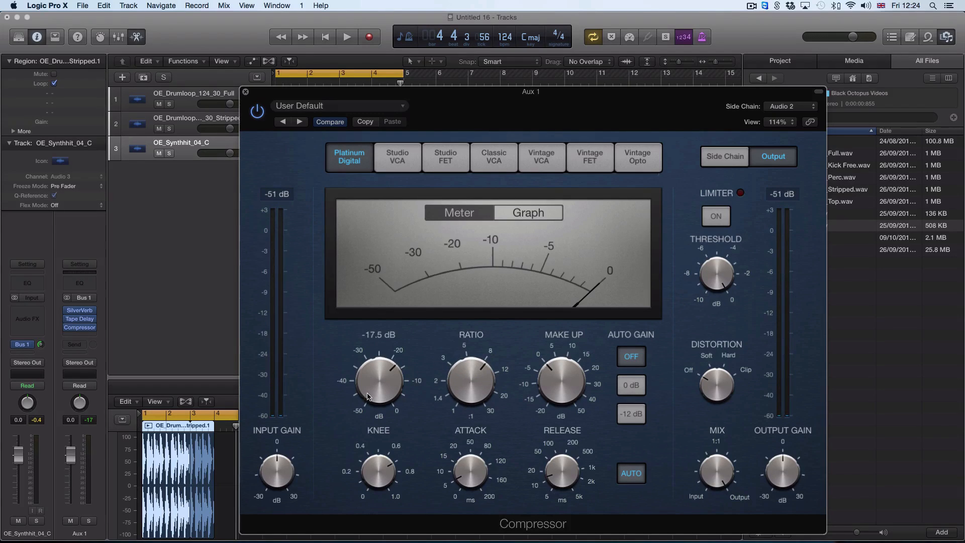
drag(371, 390, 370, 437)
Play back the arrangement with the Compressor's make-up gain at 10 dB and reduce the gain to 0.5 dB
click(563, 362)
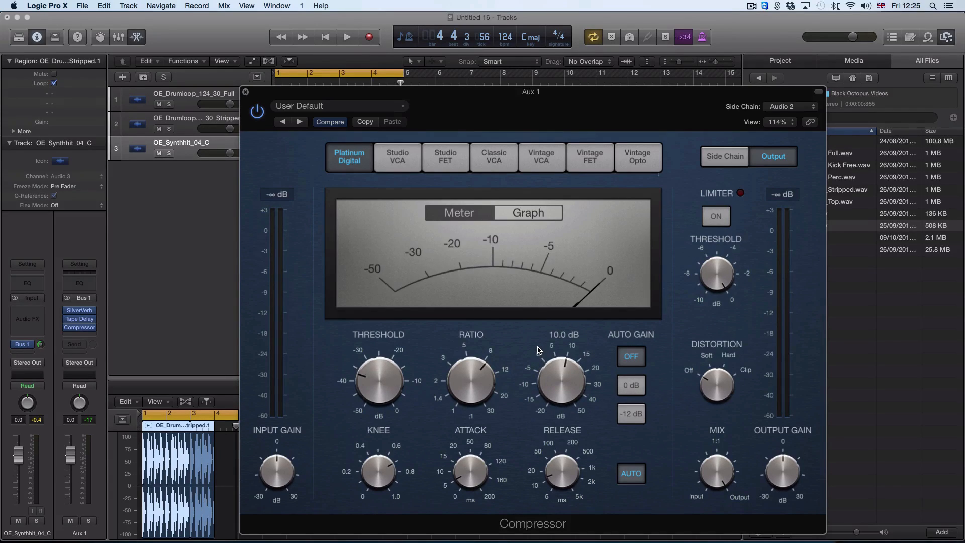
key(space)
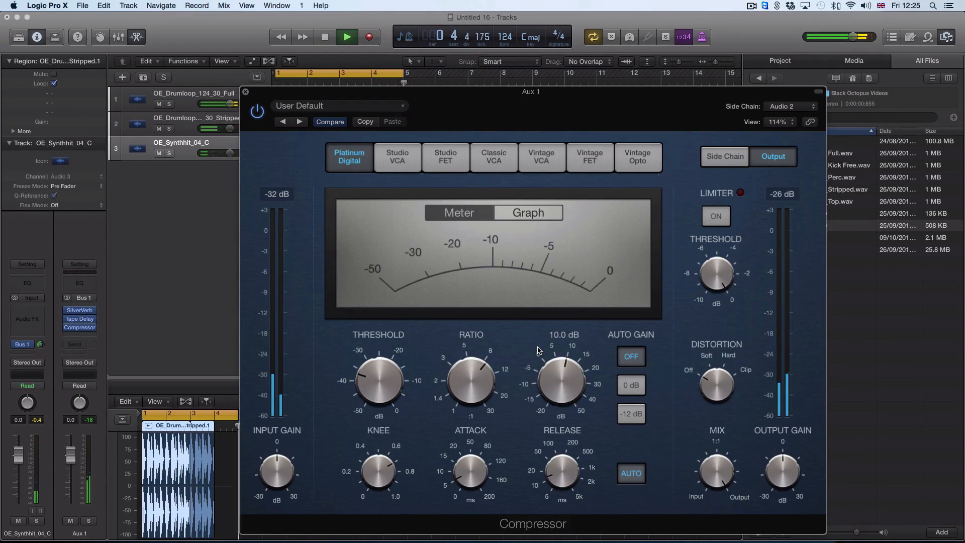
drag(538, 351, 572, 387)
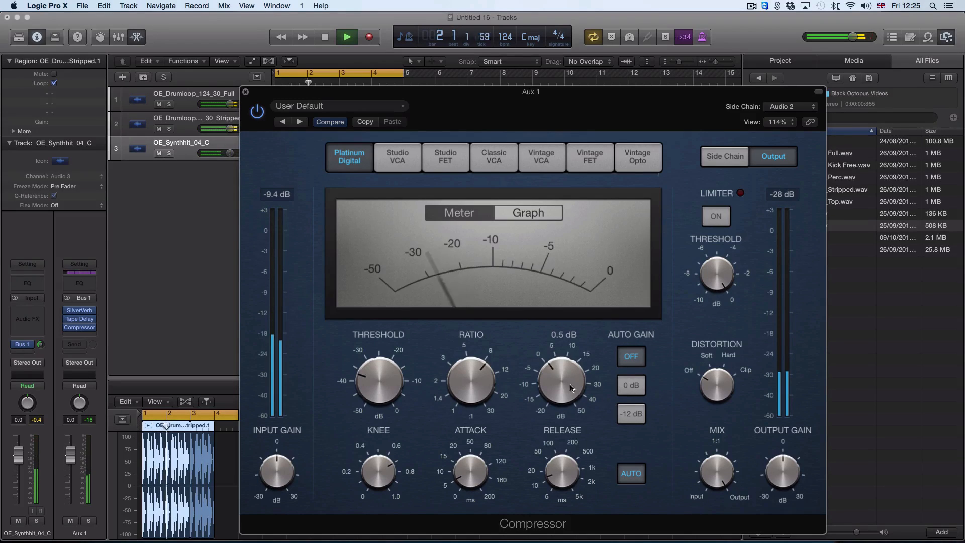
key(space)
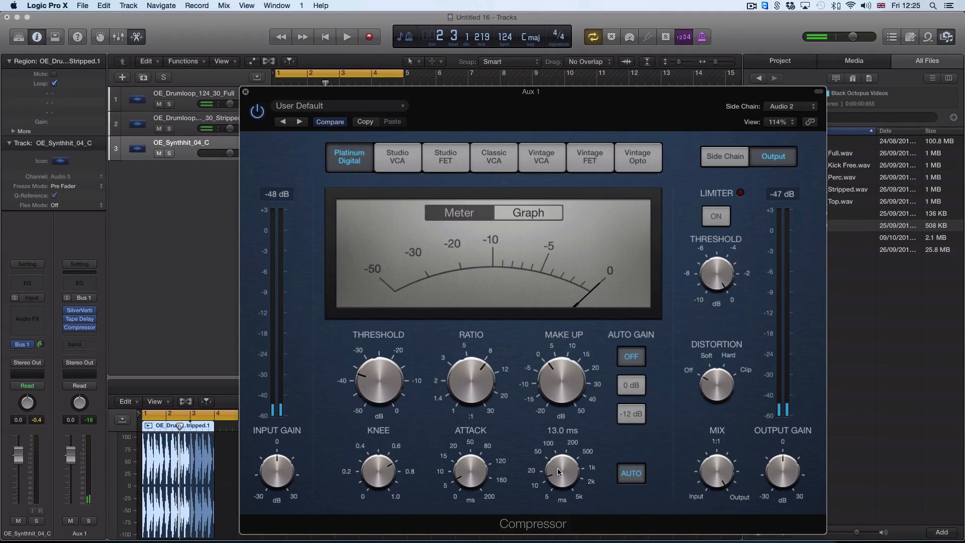
Set the Compressor's release to about 150 ms and its attack to 98 ms, and play back the arrangement with the regions uncovered
drag(557, 469, 551, 454)
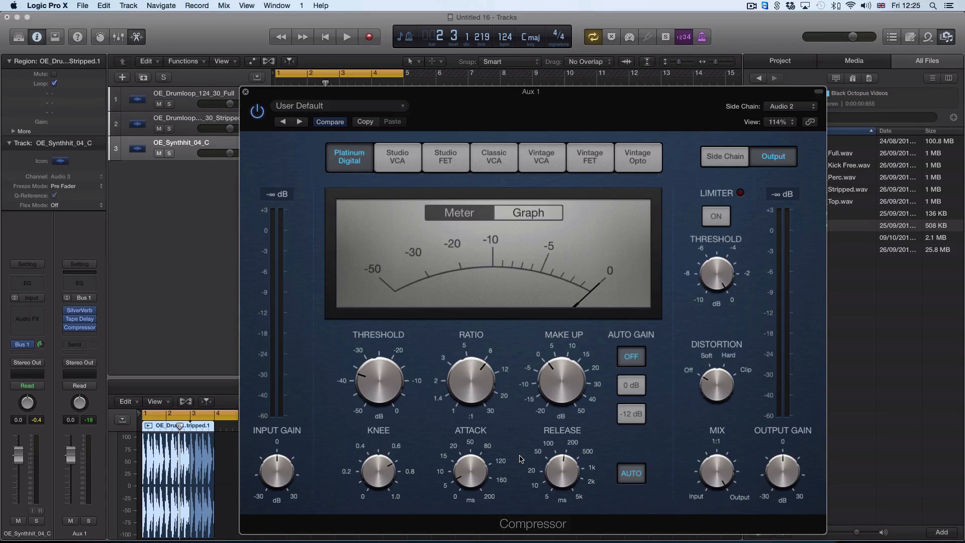
key(space)
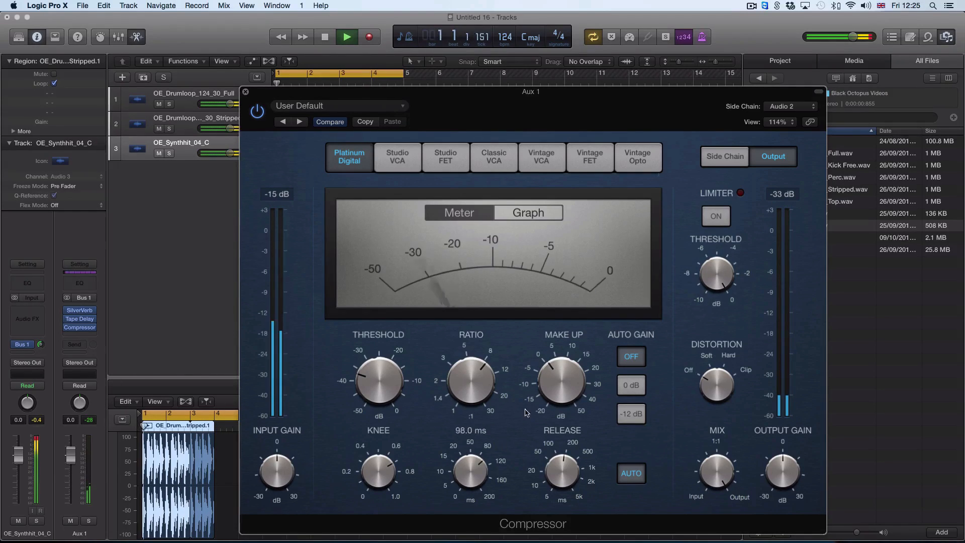
drag(299, 92, 517, 55)
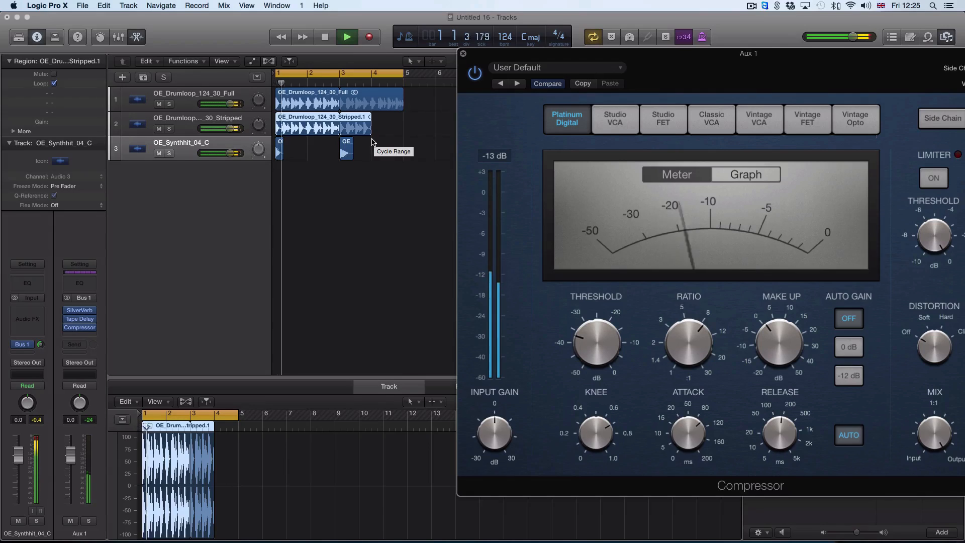
key(space)
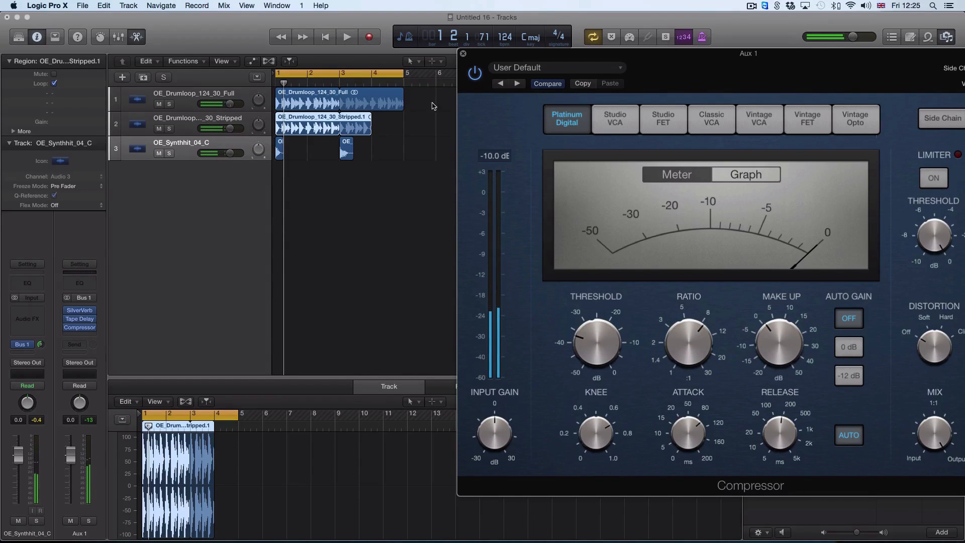
Lower the Aux 1 fader to -4.0 dB, deselect the stripped drum loop region and close the Compressor window
drag(483, 56, 388, 55)
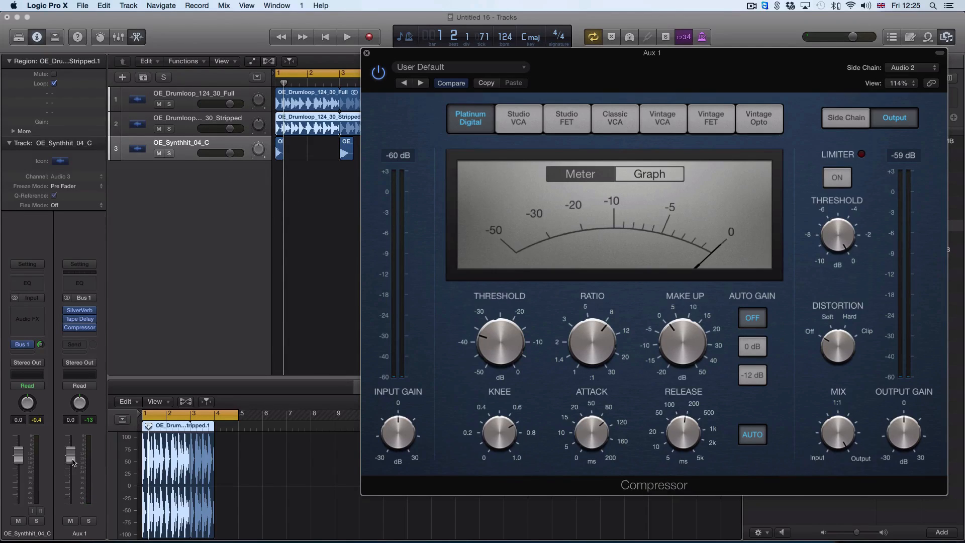
drag(74, 460, 72, 475)
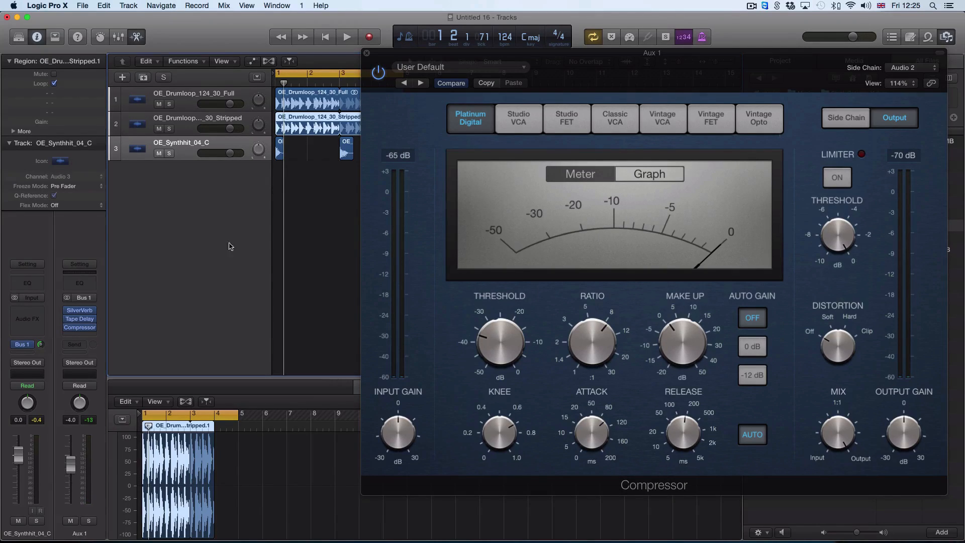
click(330, 210)
click(367, 54)
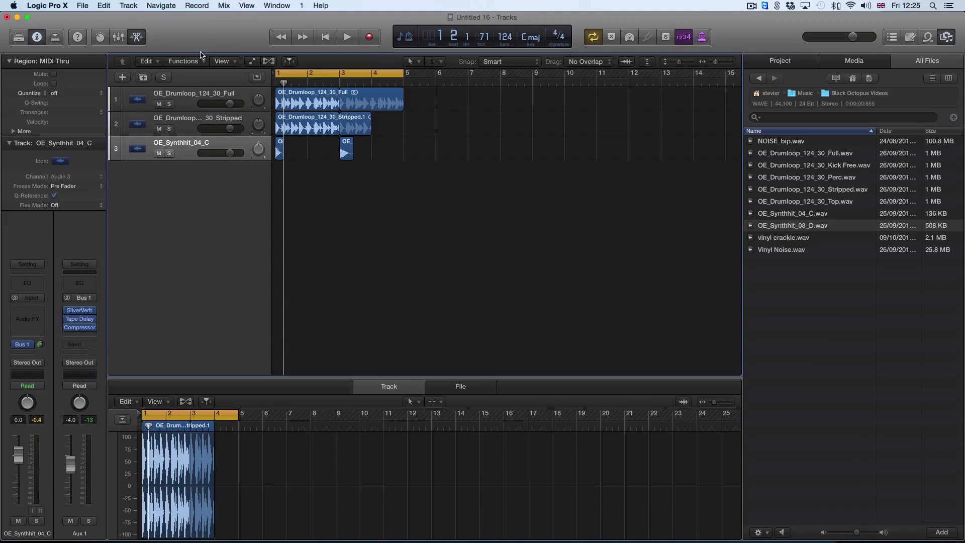